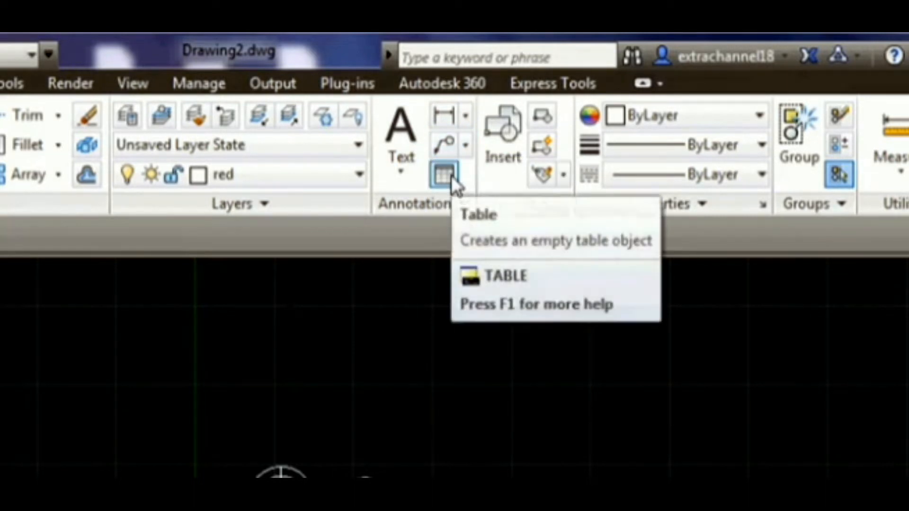
- Start the Multiline Text command and define the text box by picking two opposite corners in the drawing
left_click(387, 184)
left_click(408, 132)
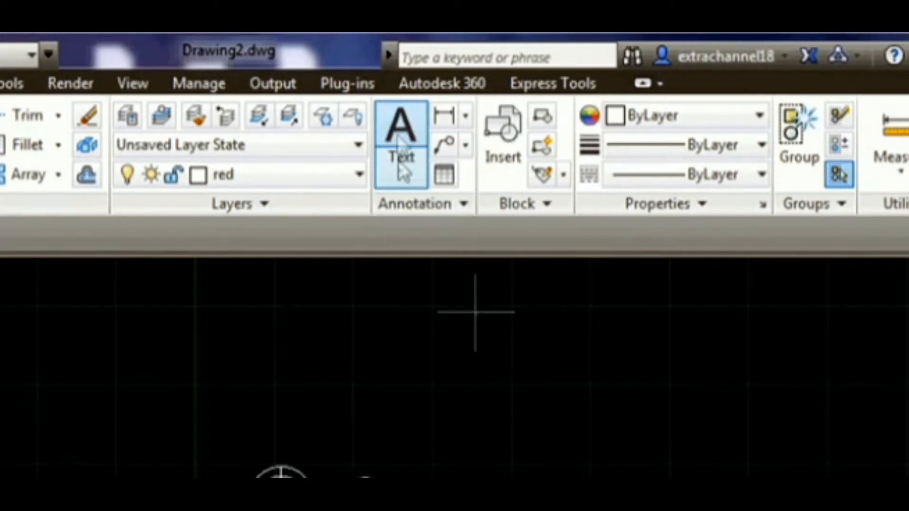
scroll(347, 204, "up", 2)
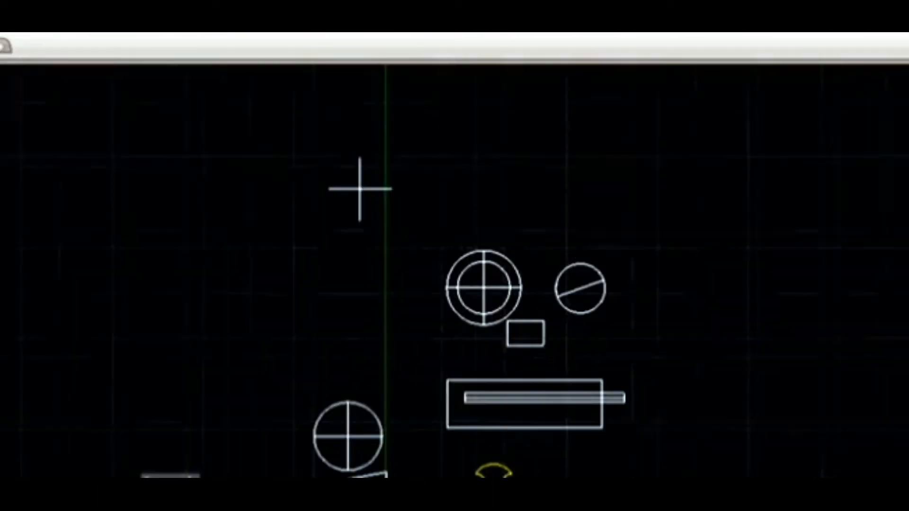
scroll(256, 231, "up", 2)
scroll(250, 209, "up", 2)
scroll(546, 289, "up", 2)
left_click_drag(377, 210, 643, 356)
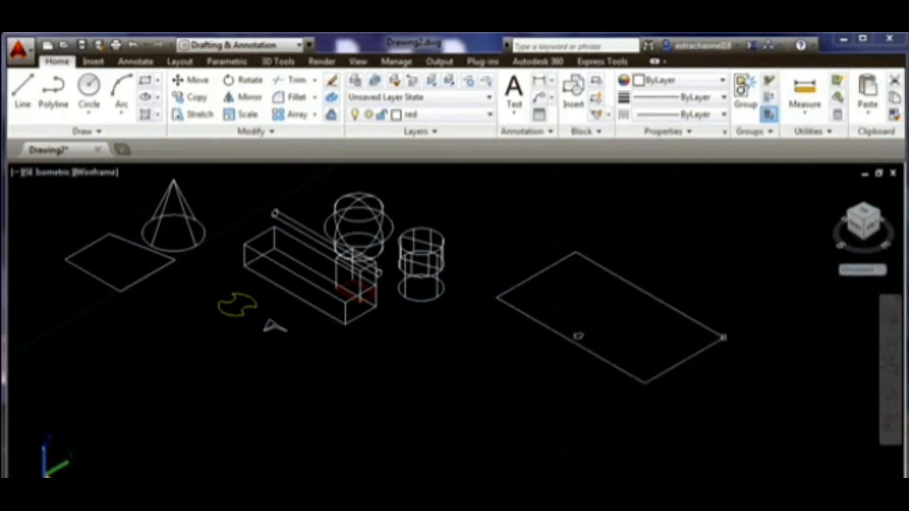
key("Escape")
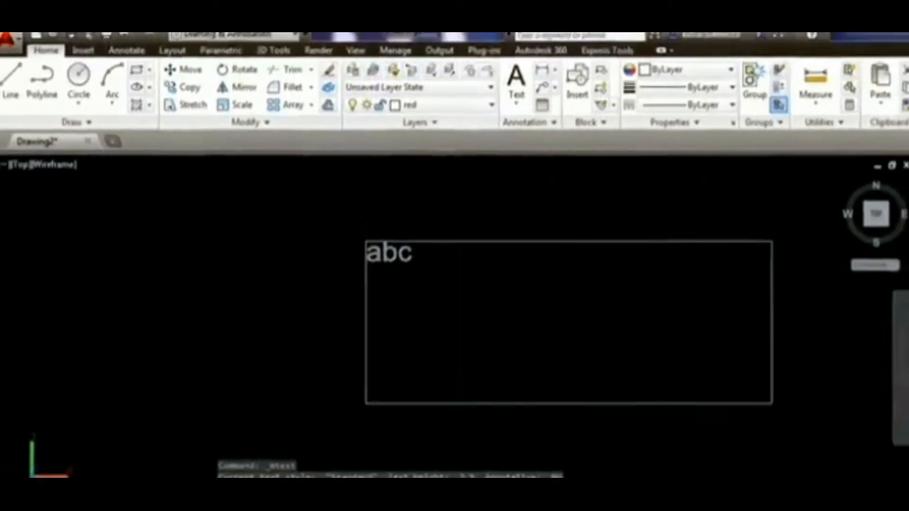
left_click(763, 404)
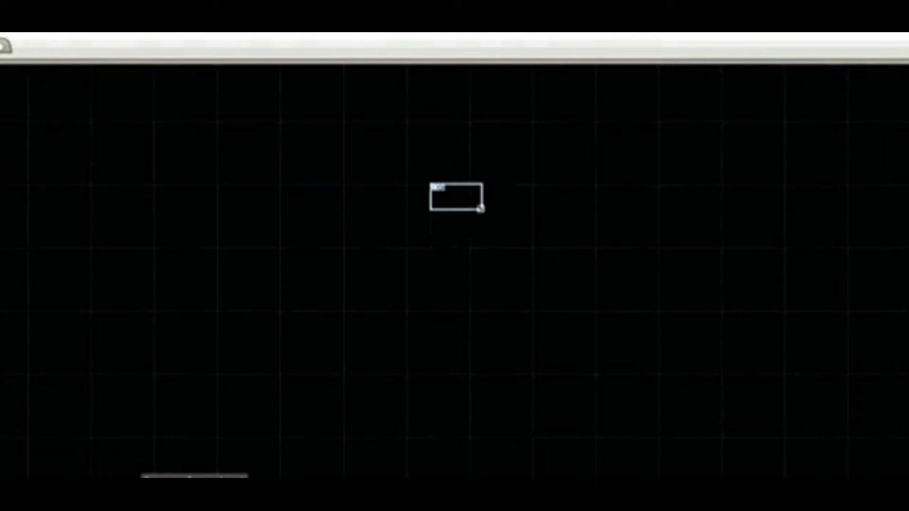
- Narrow the text box width and adjust its height with the ruler handles, then exit the editor saving the text changes
scroll(479, 208, "up", 5)
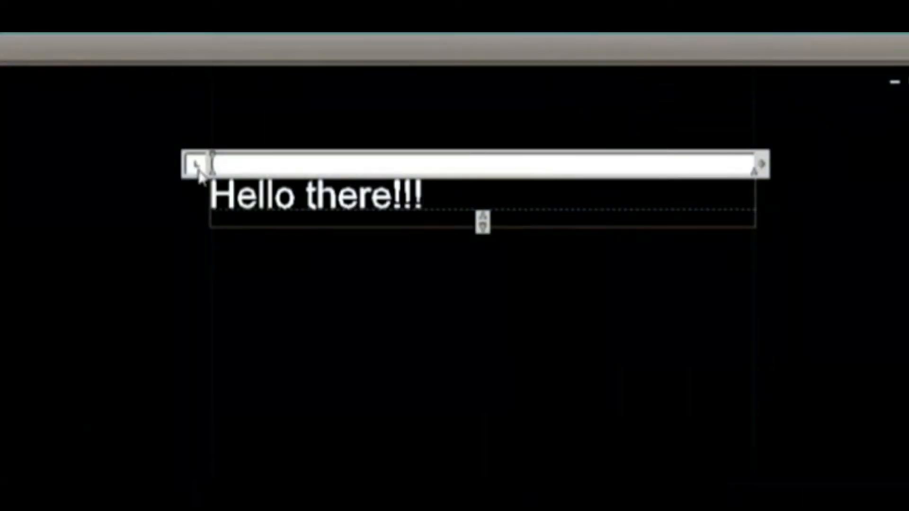
right_click(214, 175)
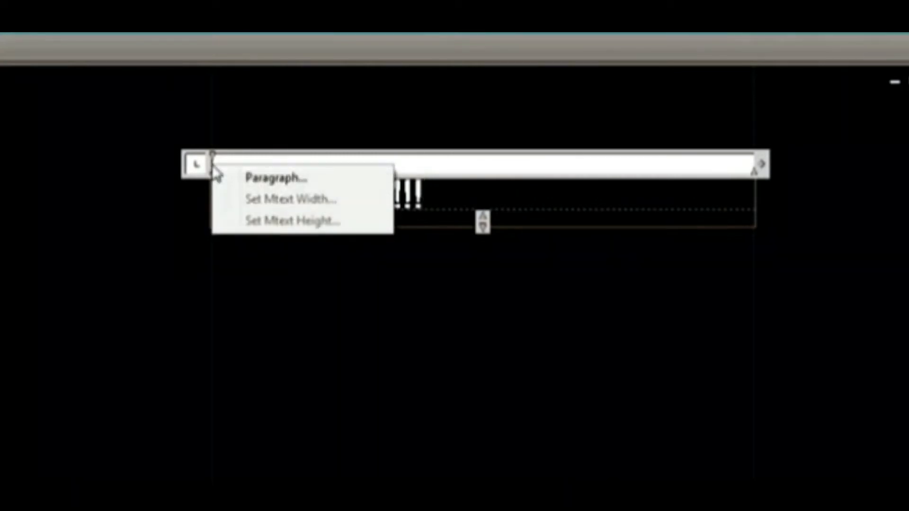
left_click_drag(761, 163, 487, 157)
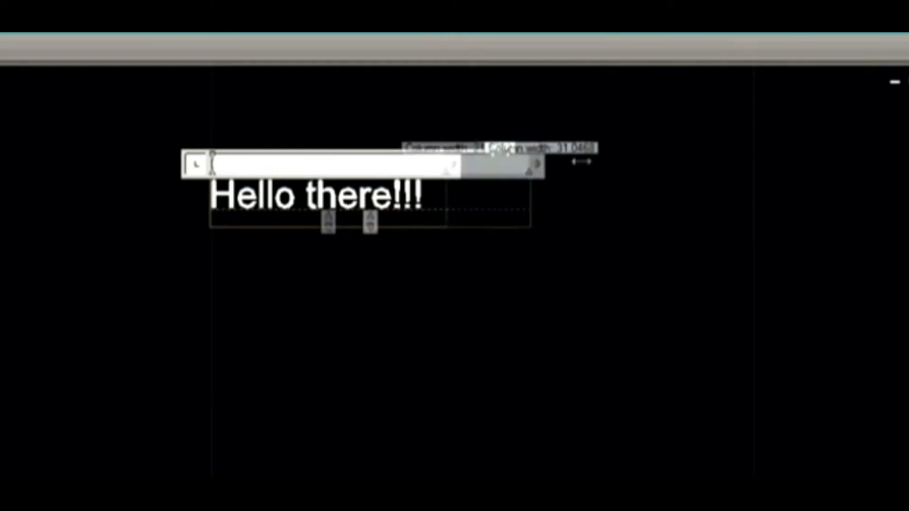
left_click_drag(724, 161, 731, 163)
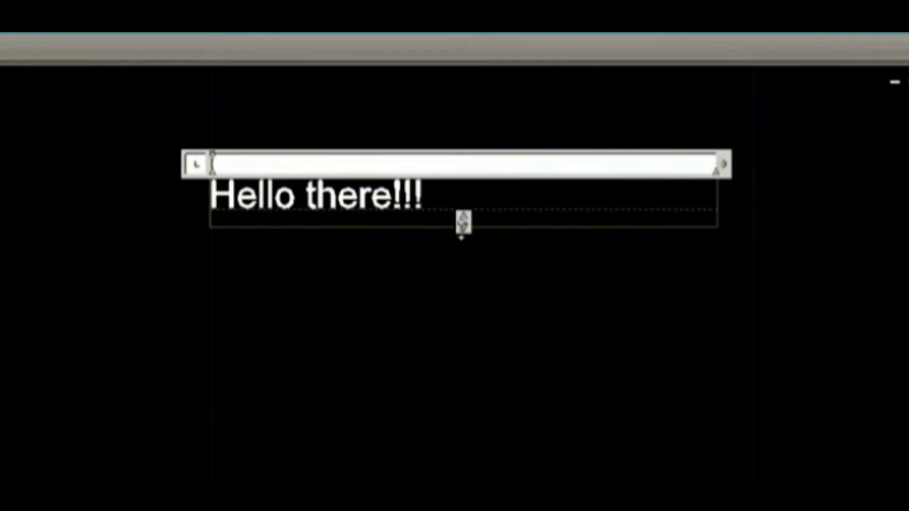
left_click_drag(461, 232, 461, 259)
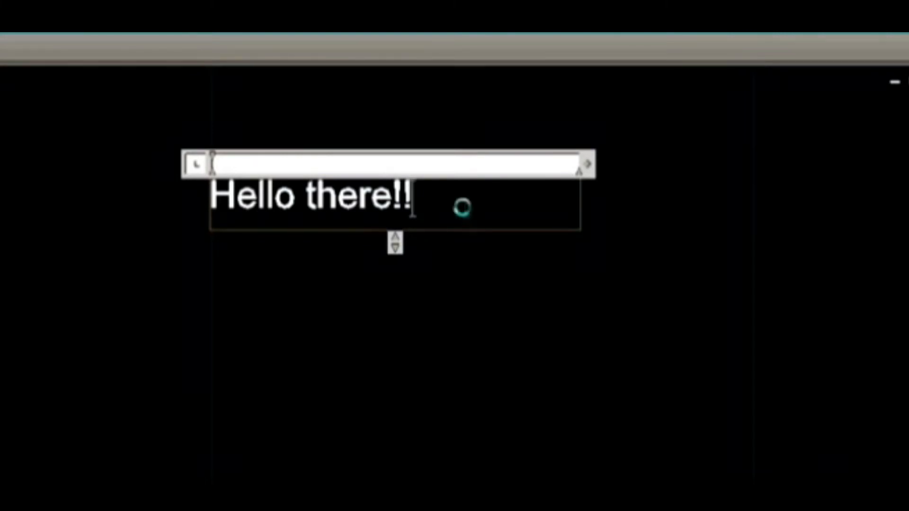
key("Escape")
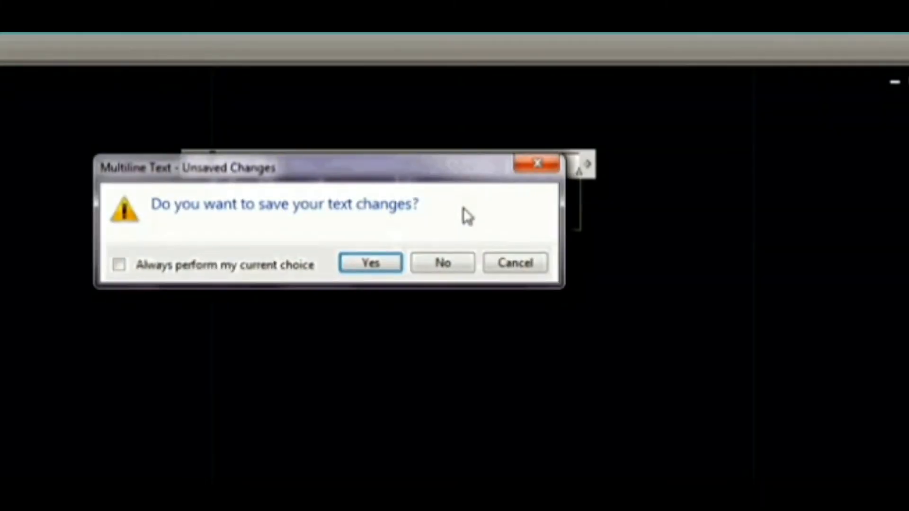
left_click(357, 267)
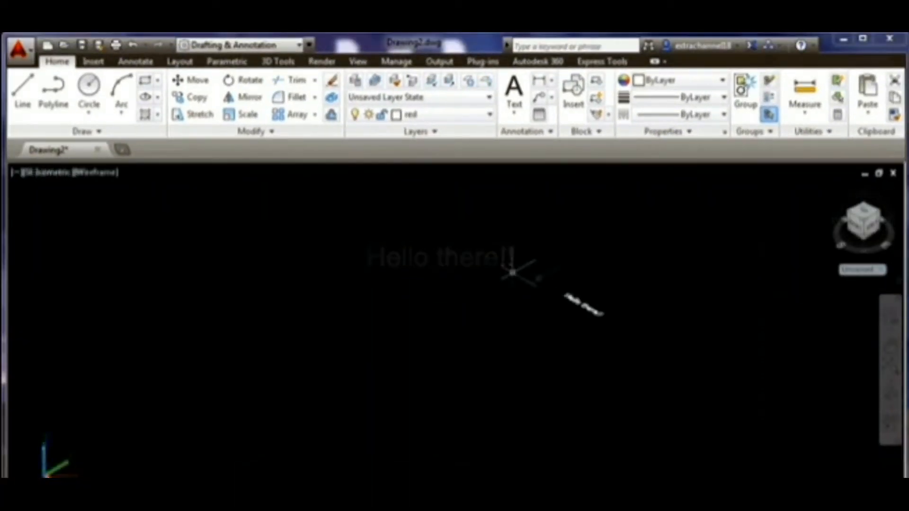
- Select the multiline text and move it by its location grip to a new position
scroll(549, 277, "up", 4)
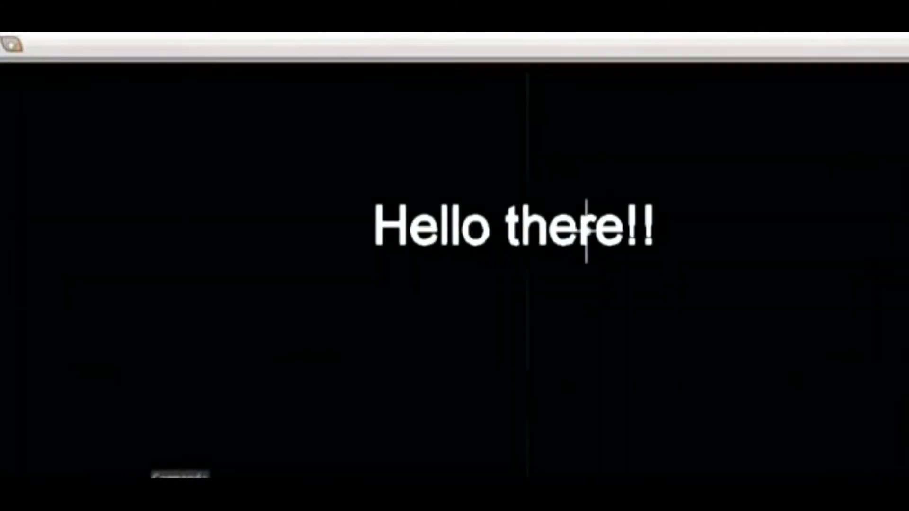
left_click(586, 240)
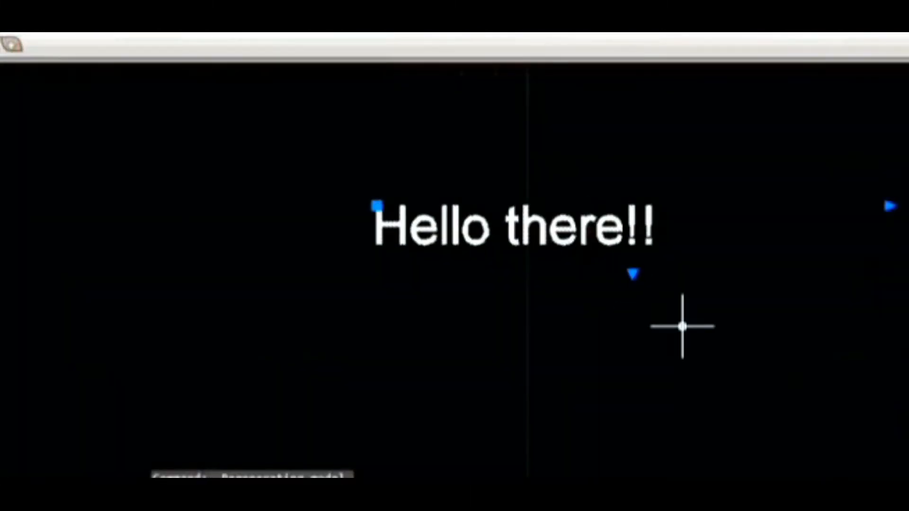
left_click(377, 209)
scroll(378, 209, "down", 3)
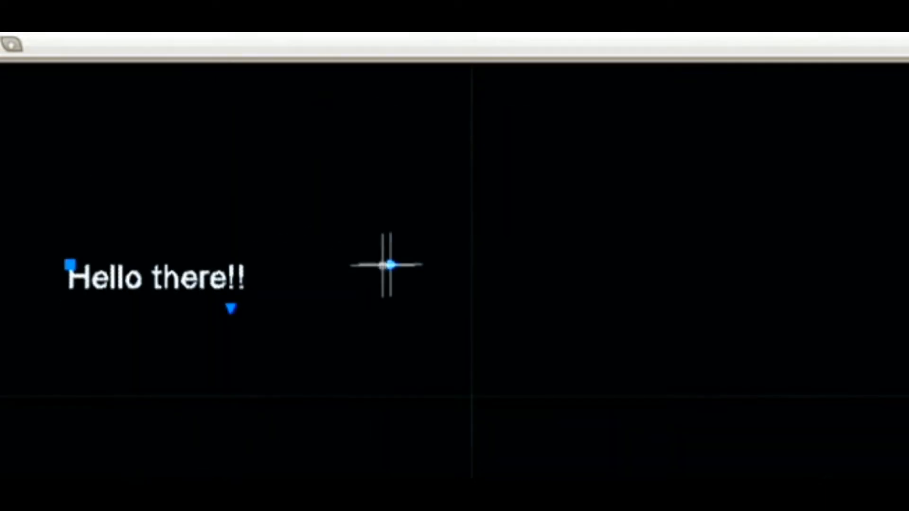
left_click(391, 265)
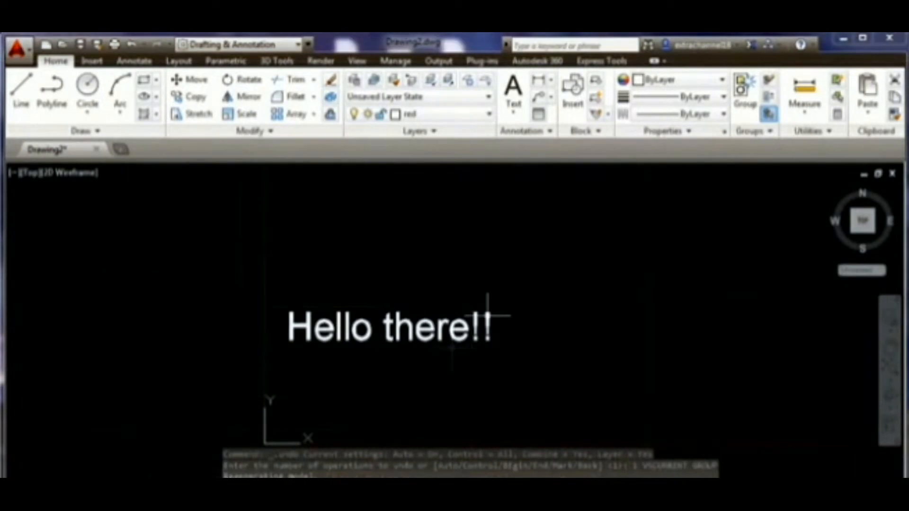
scroll(489, 306, "up", 2)
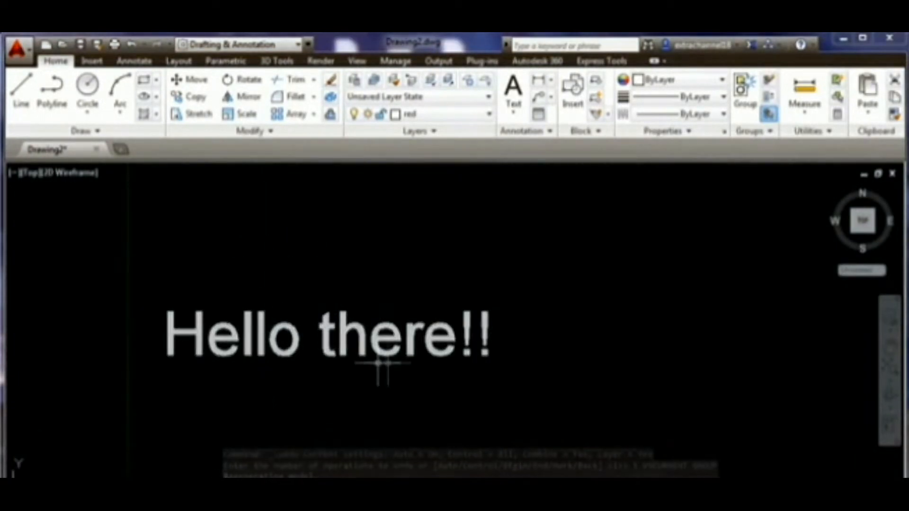
- Open the text with Mtext Edit and select the whole "Hello there!!" line
left_click(364, 328)
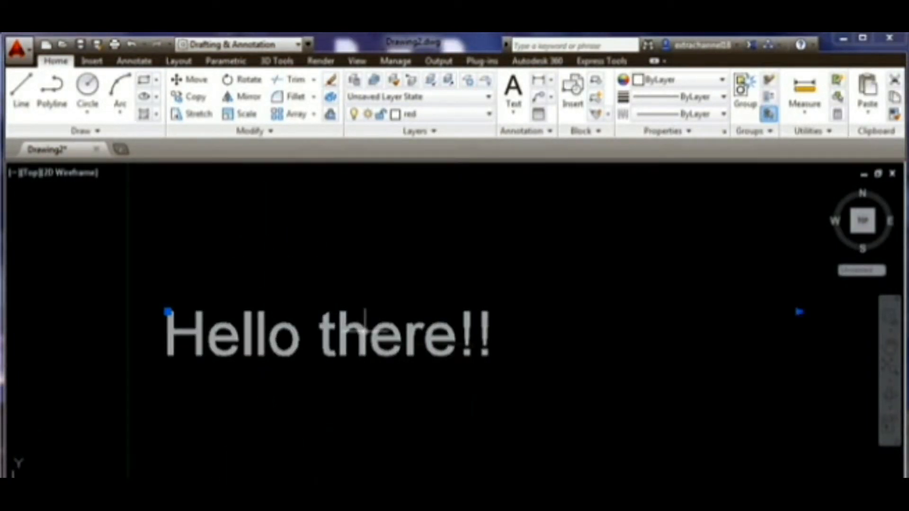
right_click(364, 331)
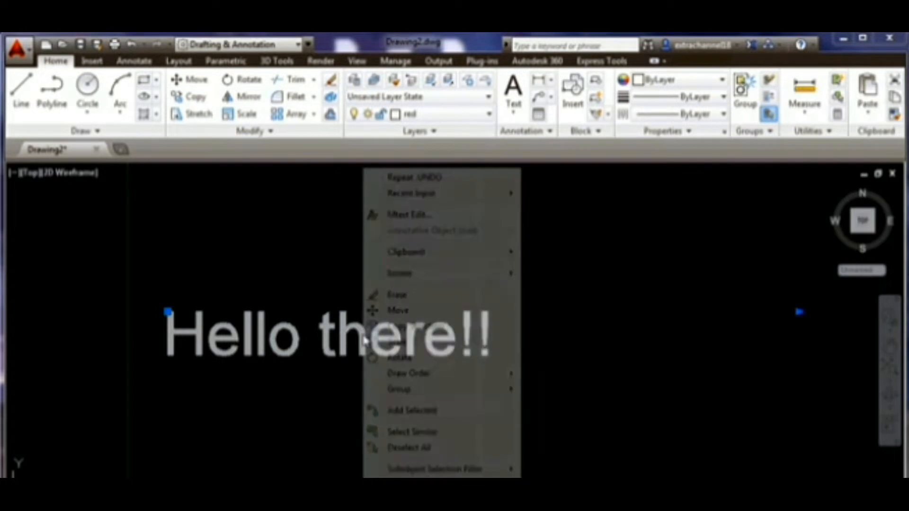
left_click(443, 216)
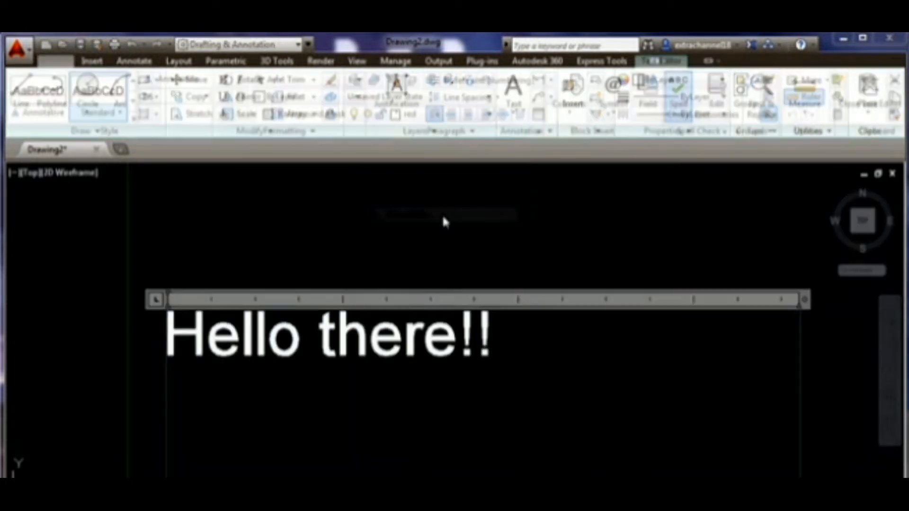
scroll(458, 361, "down", 2)
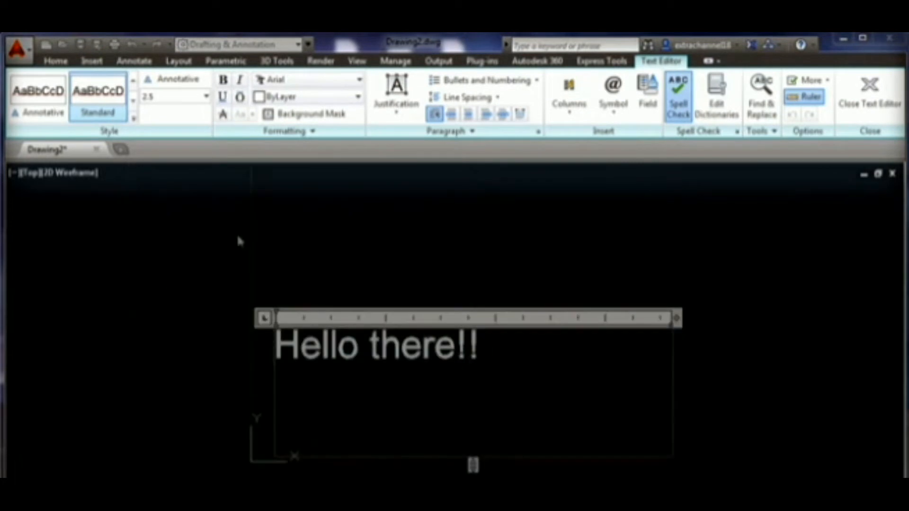
scroll(443, 334, "up", 2)
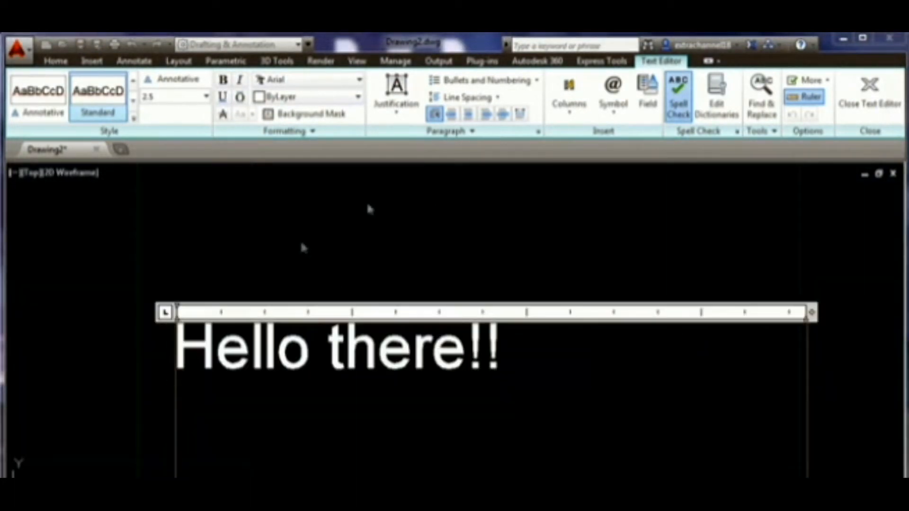
left_click_drag(508, 347, 167, 337)
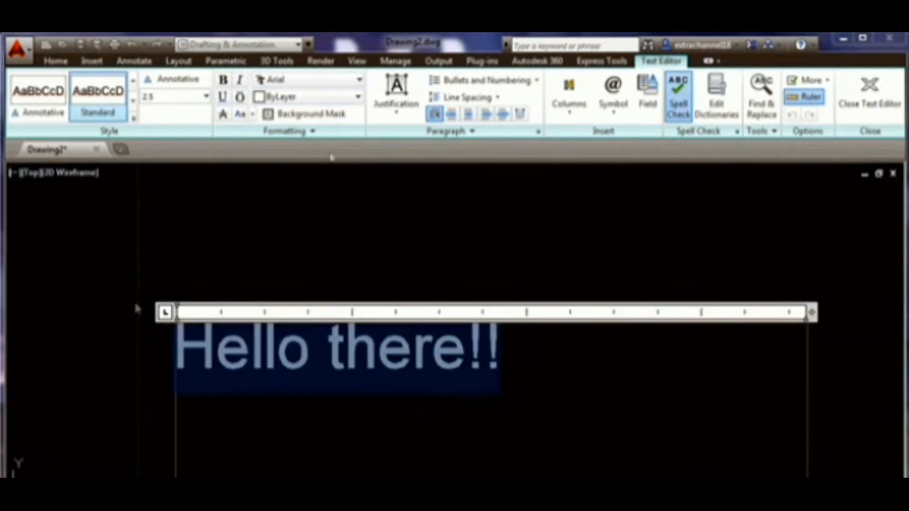
- Try font, bold, italic and background mask formatting options on the selected text
left_click(323, 84)
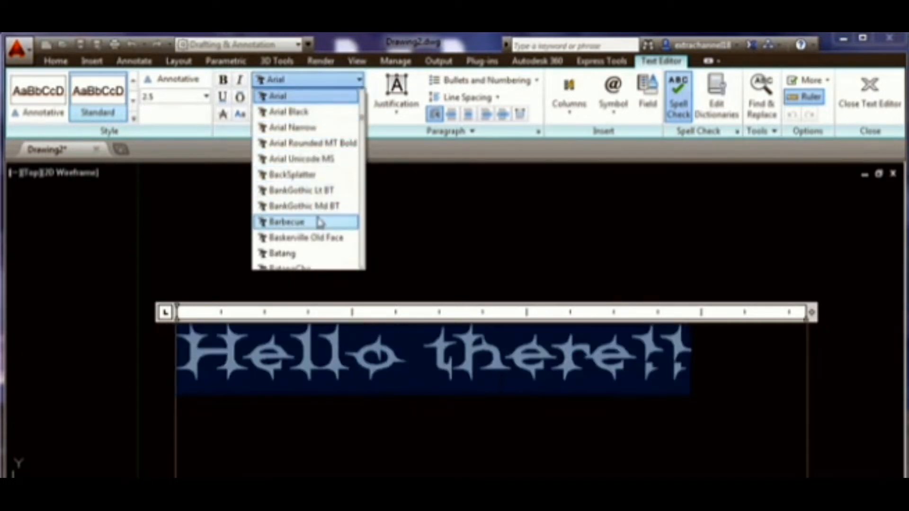
left_click(317, 48)
left_click(240, 81)
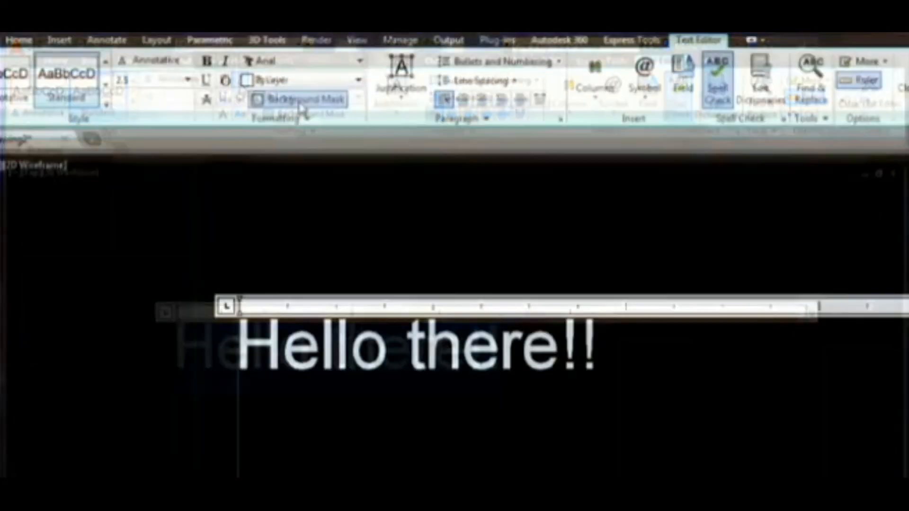
left_click(307, 113)
left_click(344, 260)
left_click(539, 332)
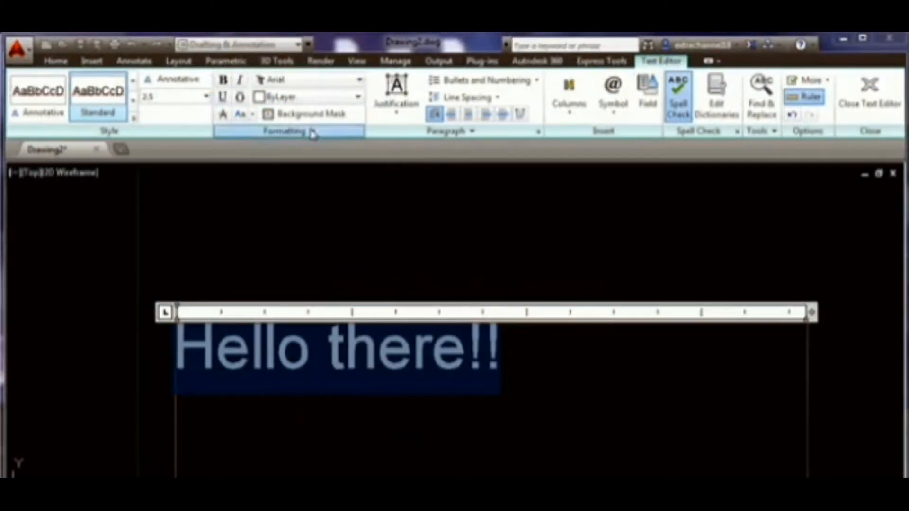
left_click(313, 133)
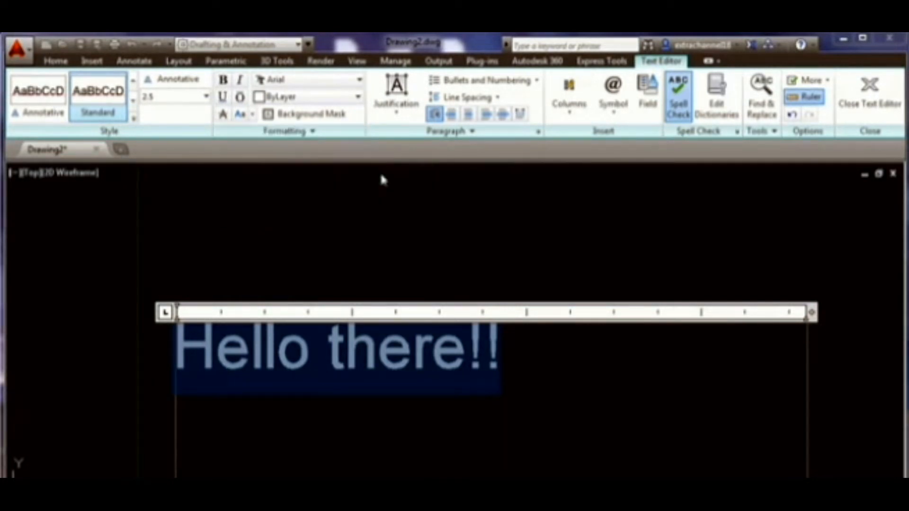
- Browse the Symbol and Columns options of the text editor
left_click(621, 115)
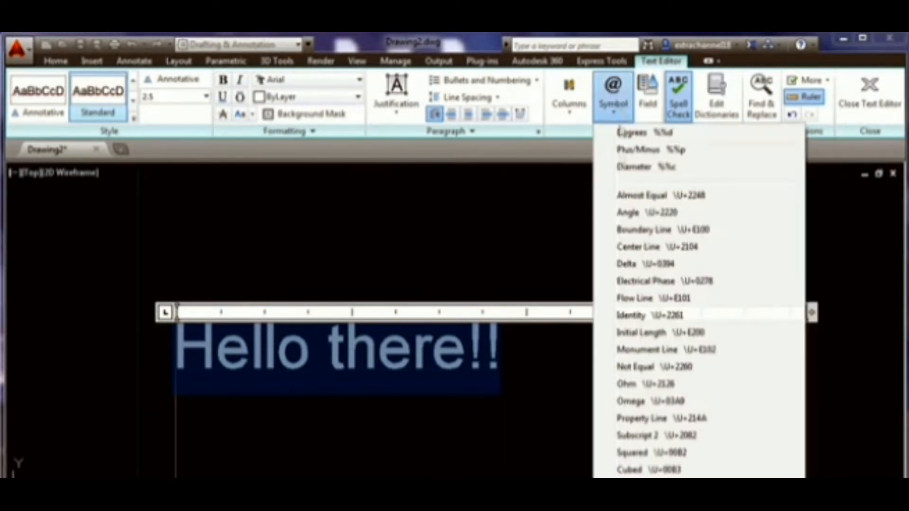
left_click(604, 111)
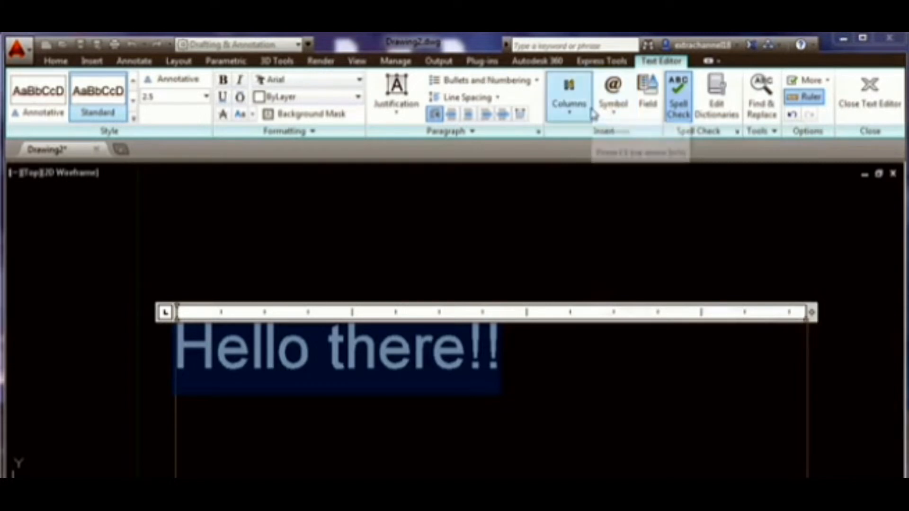
left_click(447, 131)
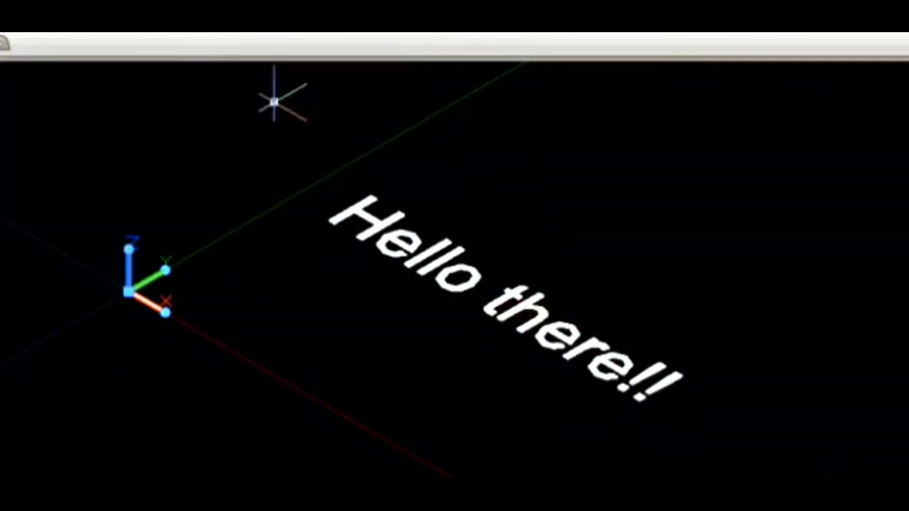
- Rotate the UCS around its X axis using the UCS icon's grip menu
mouse_move(129, 250)
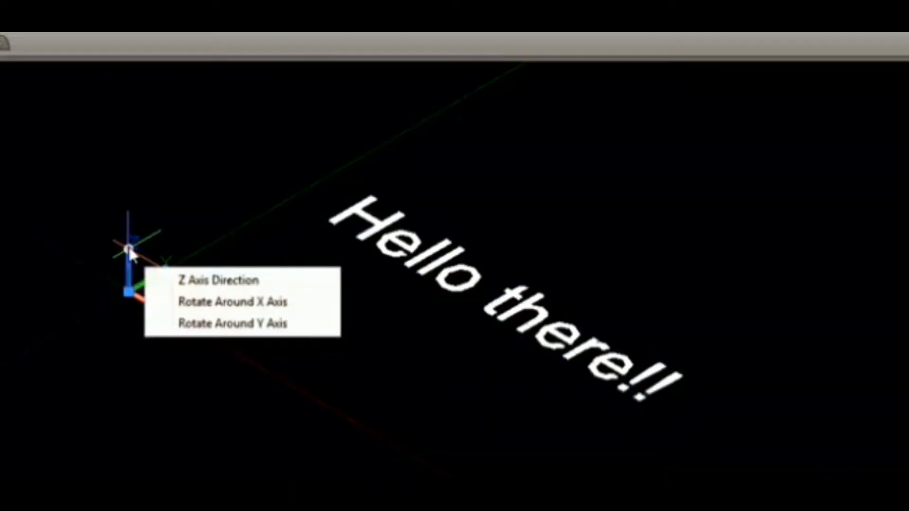
left_click(187, 305)
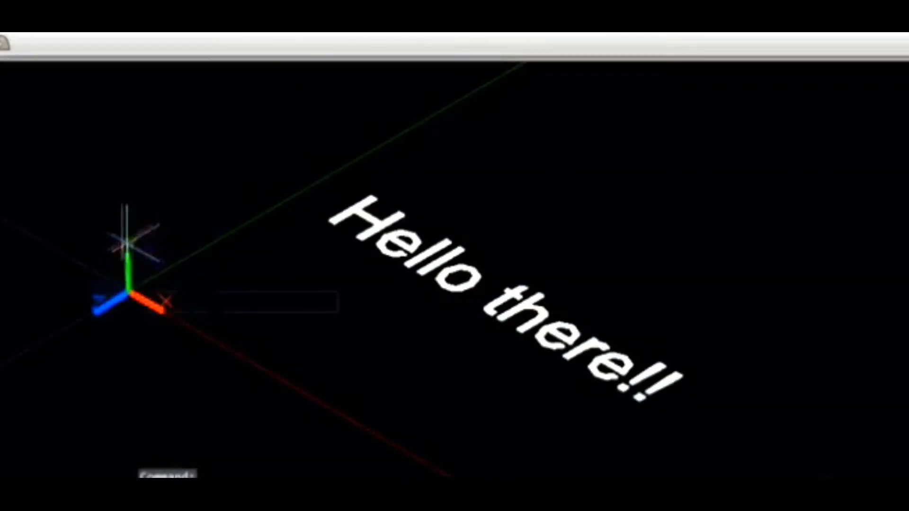
left_click(126, 243)
- Start Multiline Text and draw a text box on the rotated UCS plane
left_click(524, 57)
left_click(218, 179)
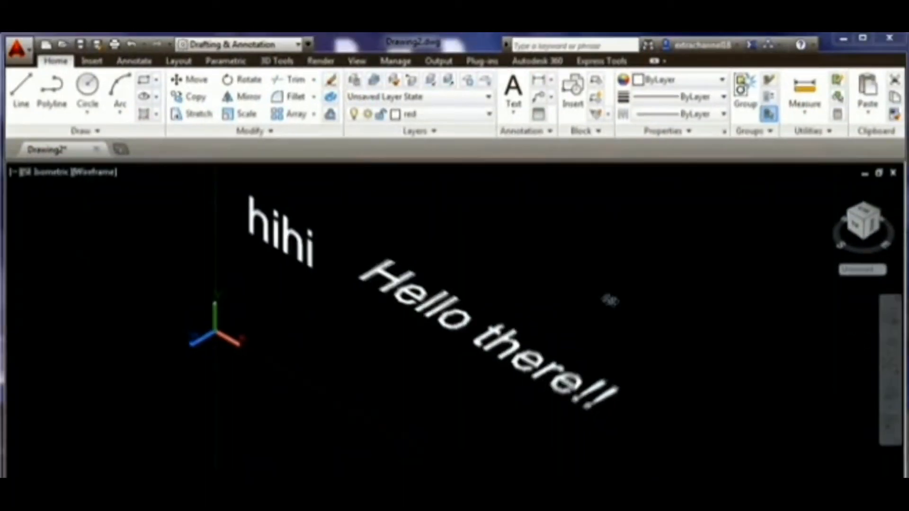
middle_click_drag(610, 300, 696, 257, "shift")
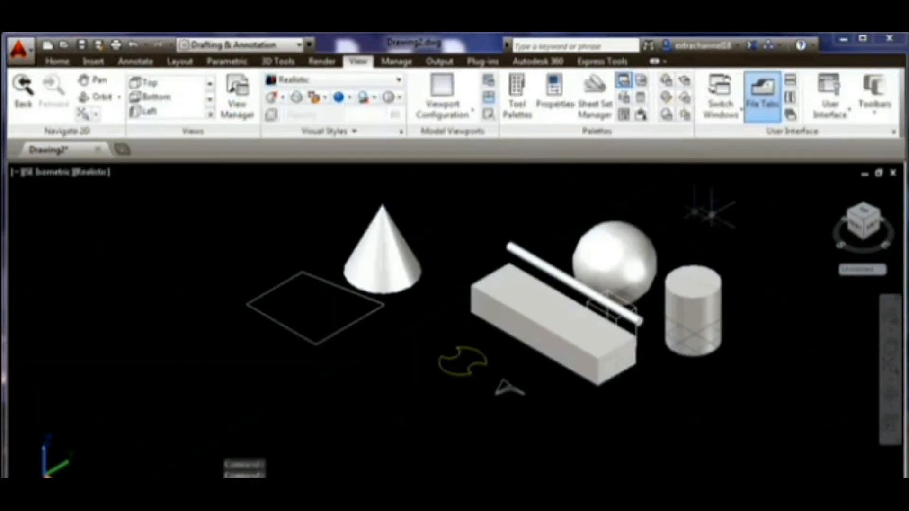
- Switch the viewport's visual style from Realistic to Wireframe
left_click(58, 62)
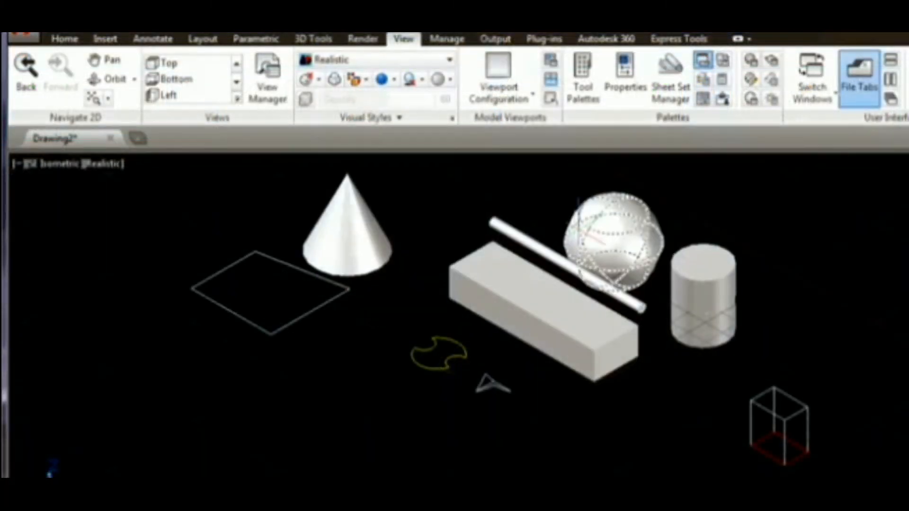
key("Escape")
left_click(359, 60)
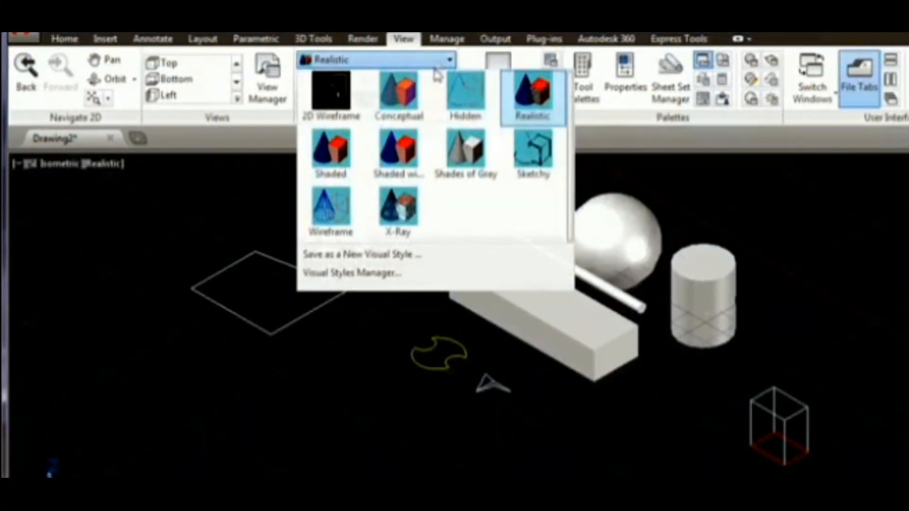
left_click(330, 206)
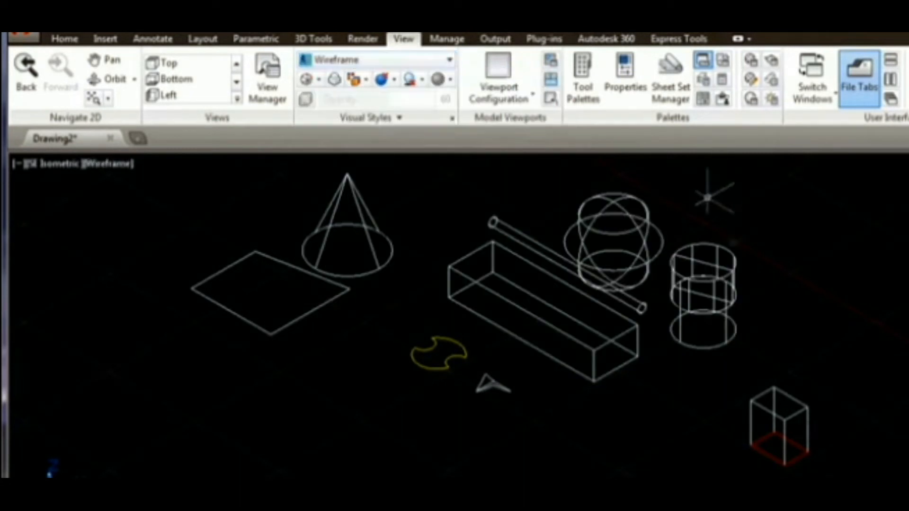
- Zoom in and color the box's lower long edge yellow using Color Edges
scroll(669, 358, "up", 1)
scroll(503, 179, "up", 2)
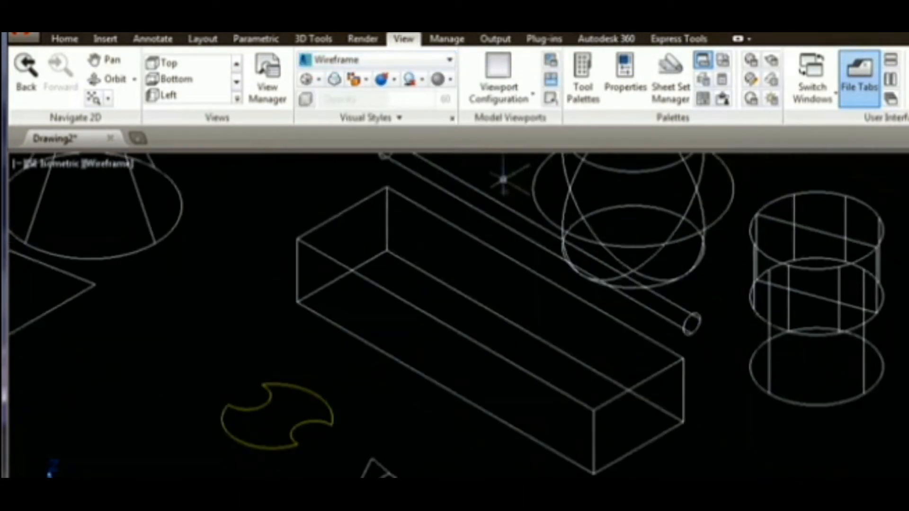
left_click(313, 39)
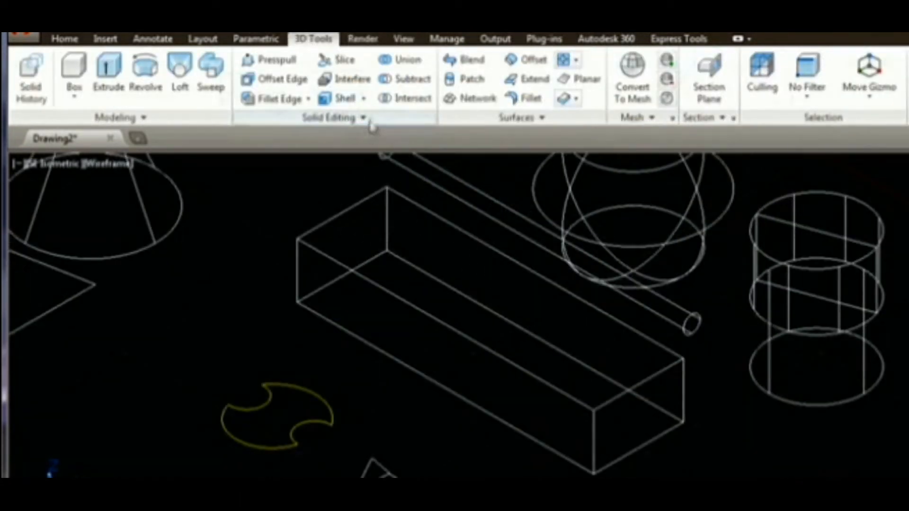
left_click(372, 119)
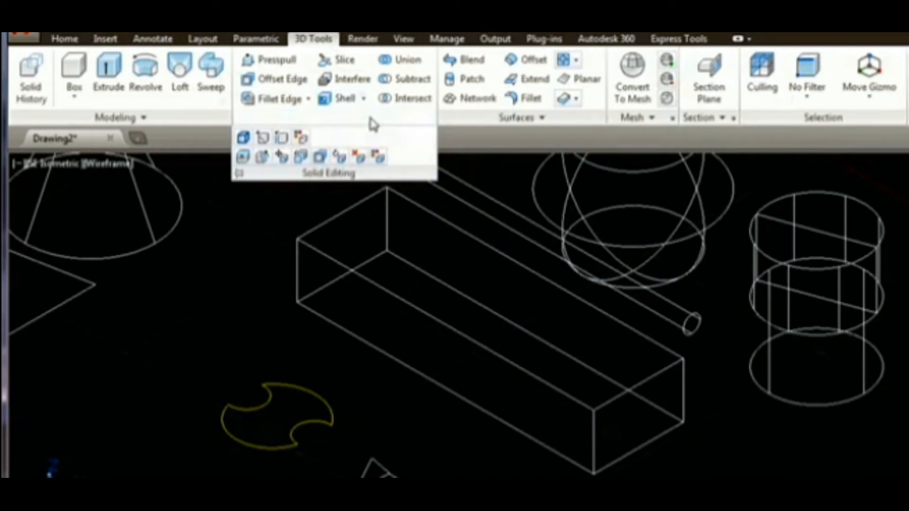
left_click(310, 138)
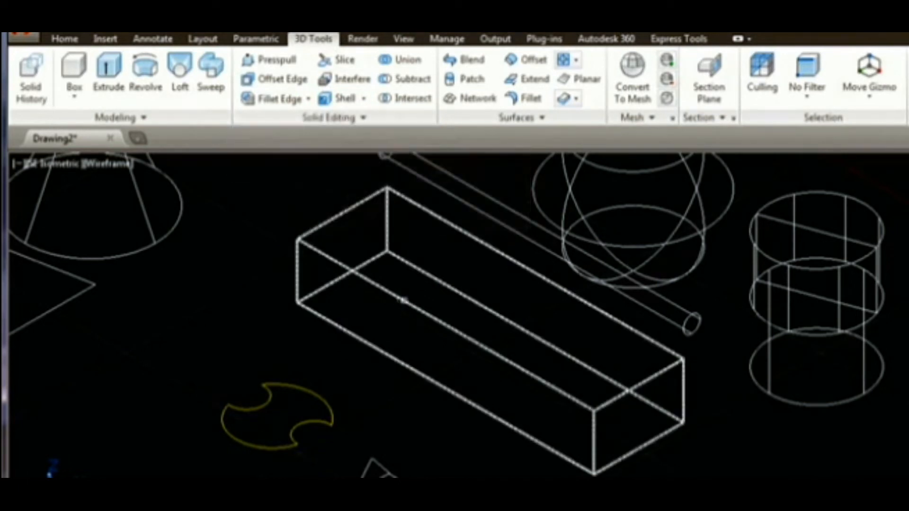
left_click(406, 301)
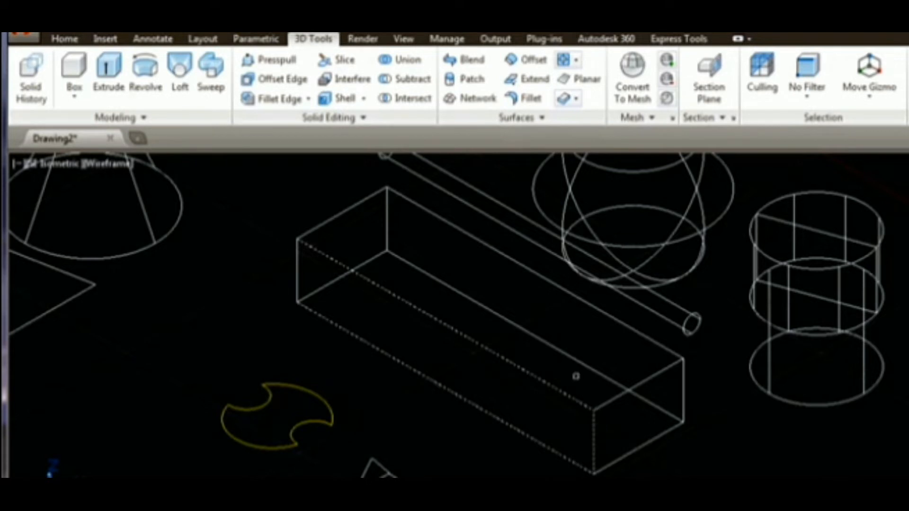
key("Return")
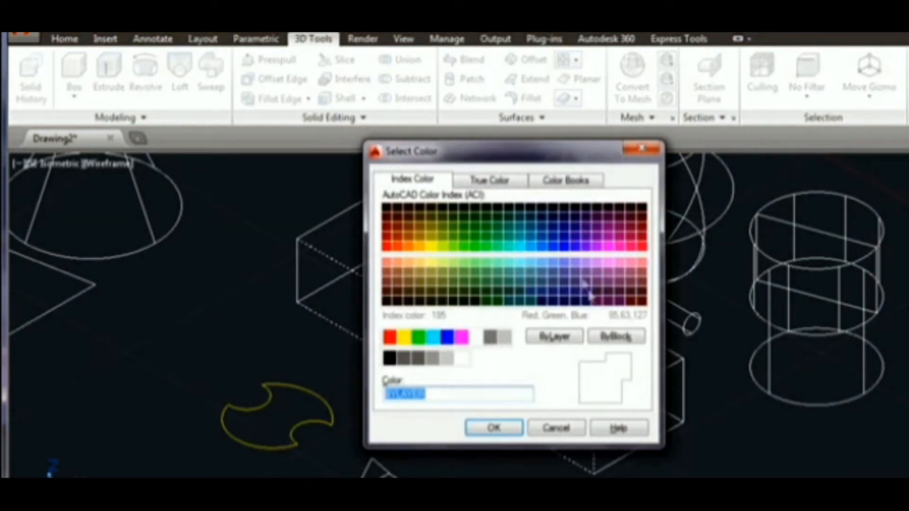
left_click(431, 248)
left_click(493, 428)
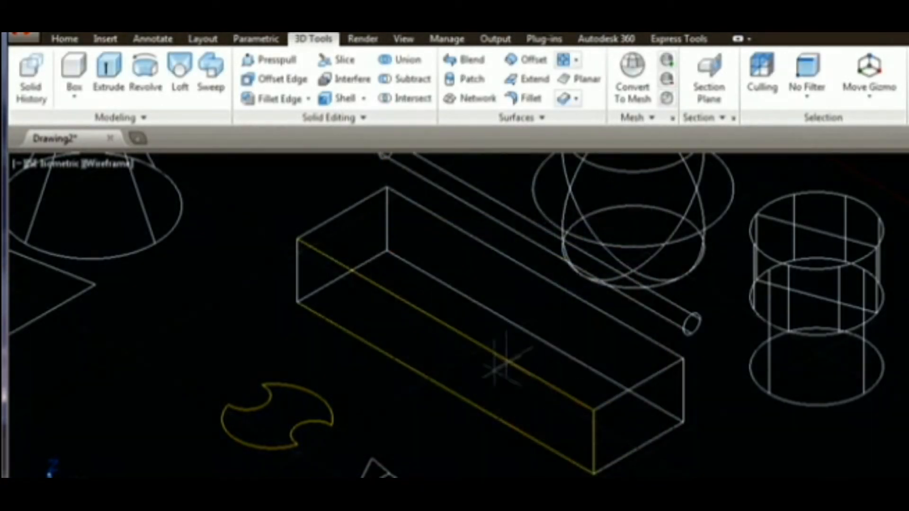
- Switch the viewport's visual style to Realistic
scroll(468, 374, "down", 3)
scroll(480, 360, "up", 1)
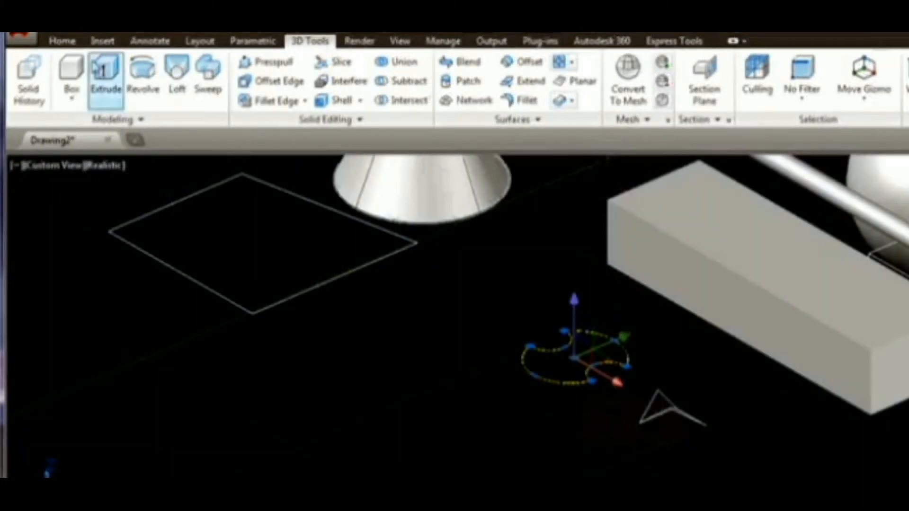
left_click(62, 41)
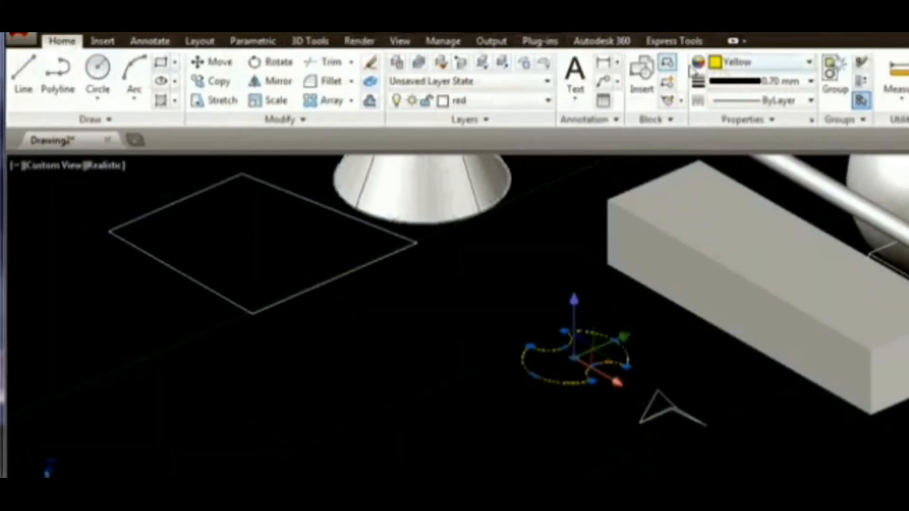
left_click(737, 64)
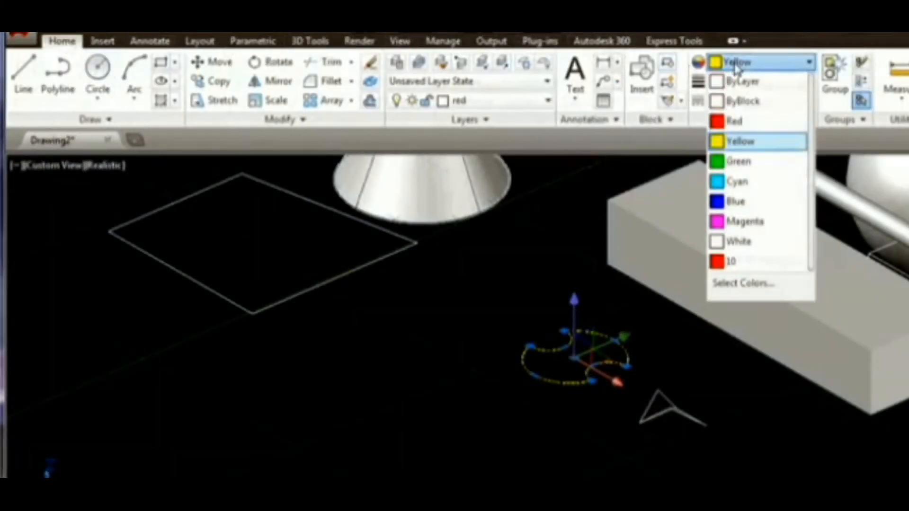
left_click(743, 221)
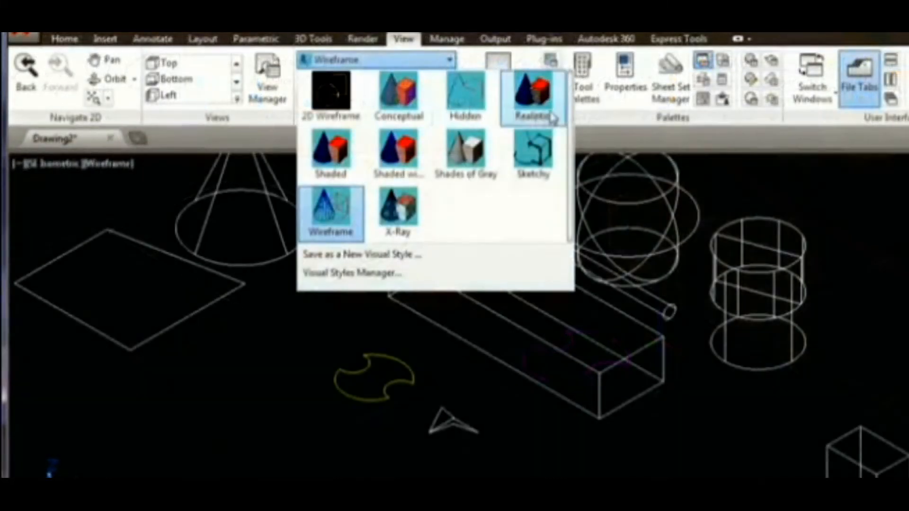
left_click(551, 113)
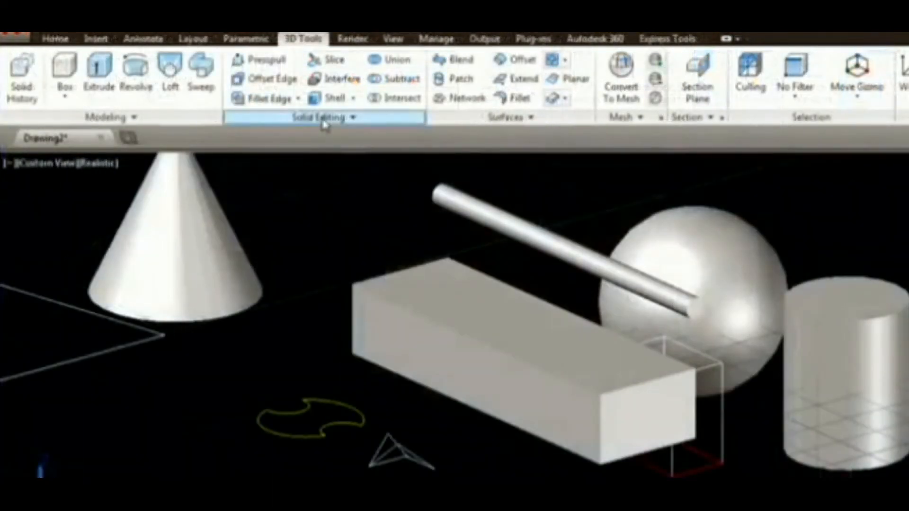
- Color a long face of the box red, index color 10, using Color Faces
left_click(324, 119)
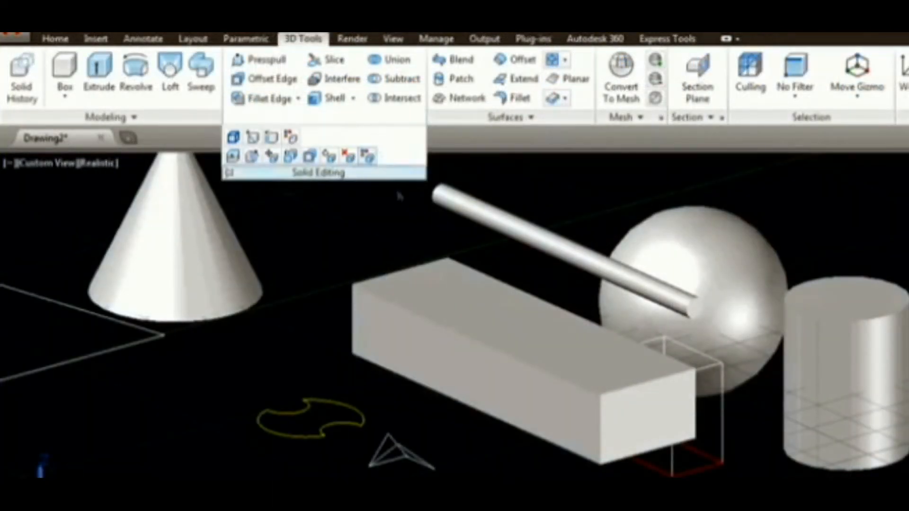
left_click(486, 308)
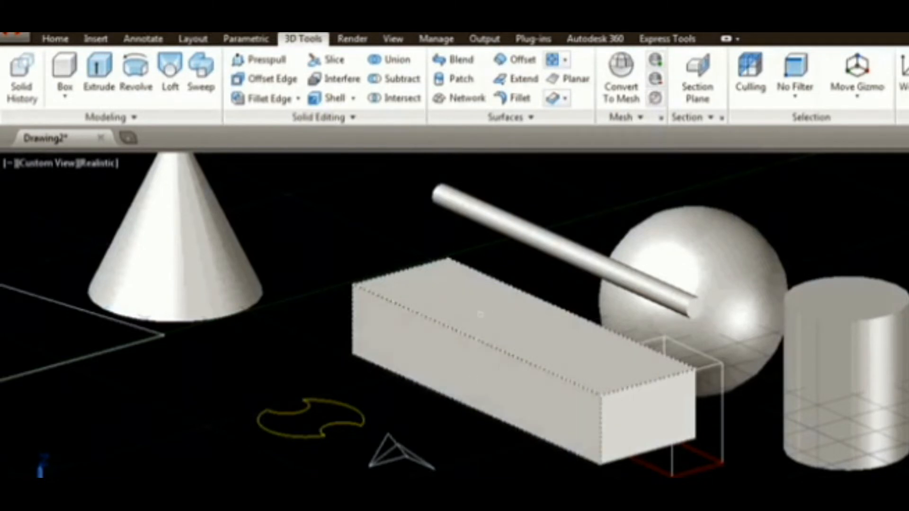
key("Return")
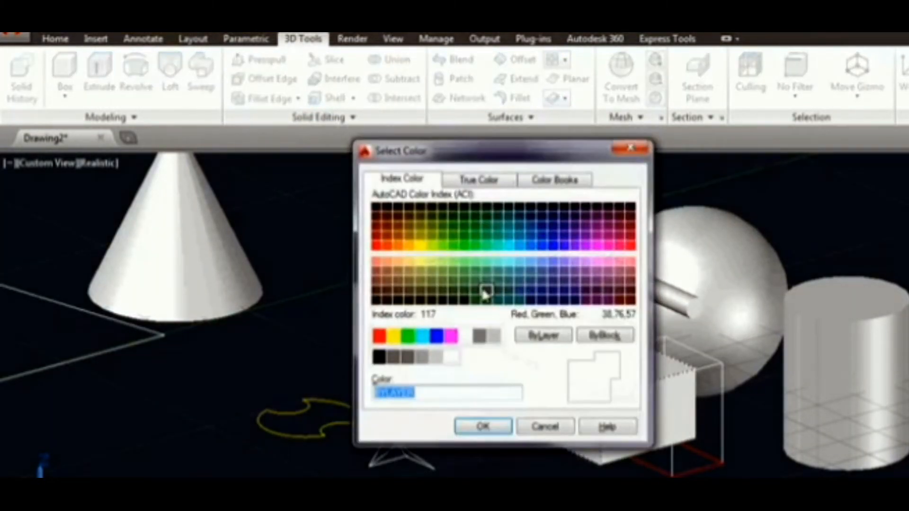
left_click(376, 245)
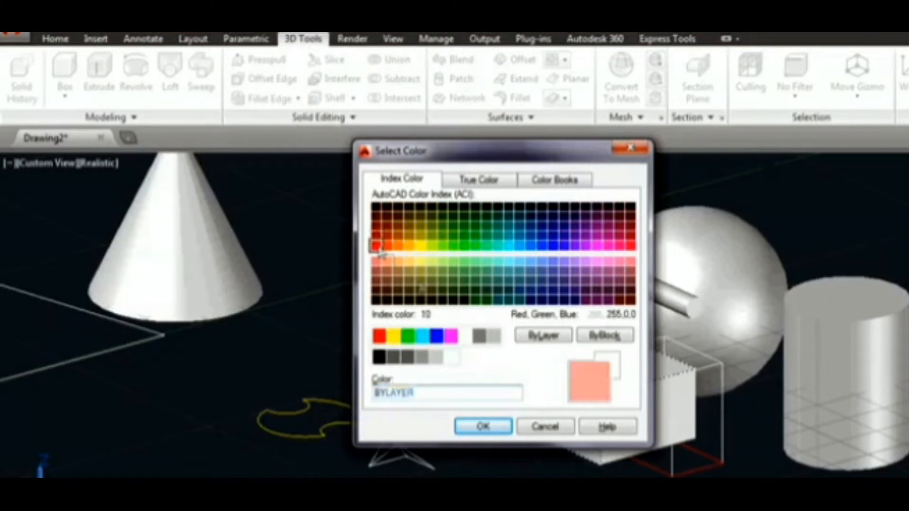
left_click(483, 426)
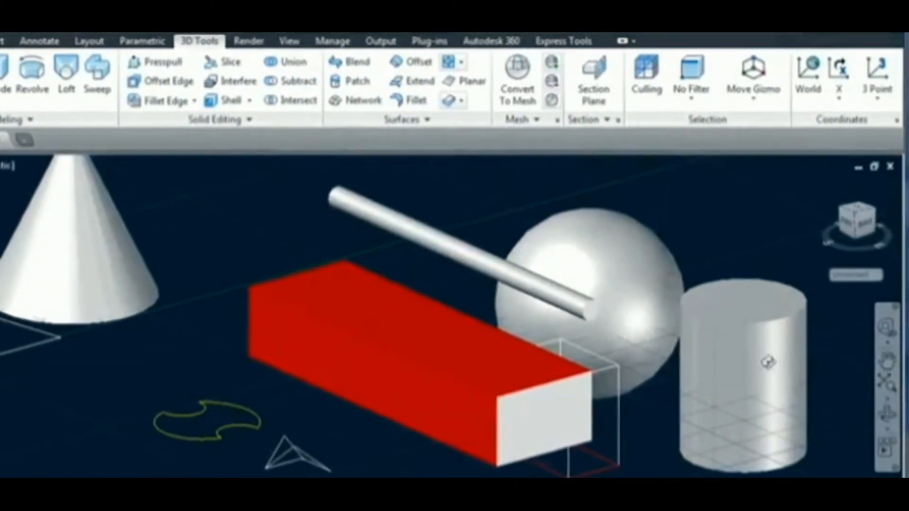
- Orbit the view and color the sphere's face magenta, index color 210
middle_click_drag(767, 363, 388, 356, "shift")
left_click(234, 122)
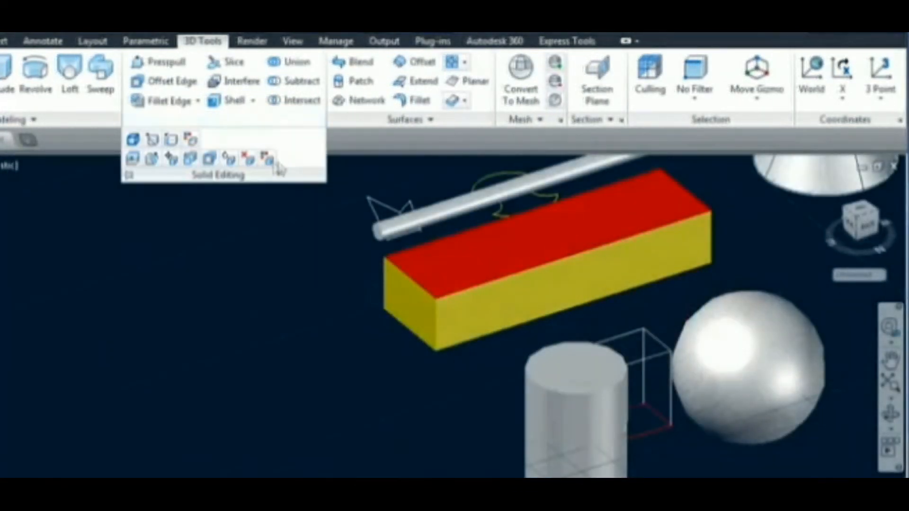
left_click(746, 389)
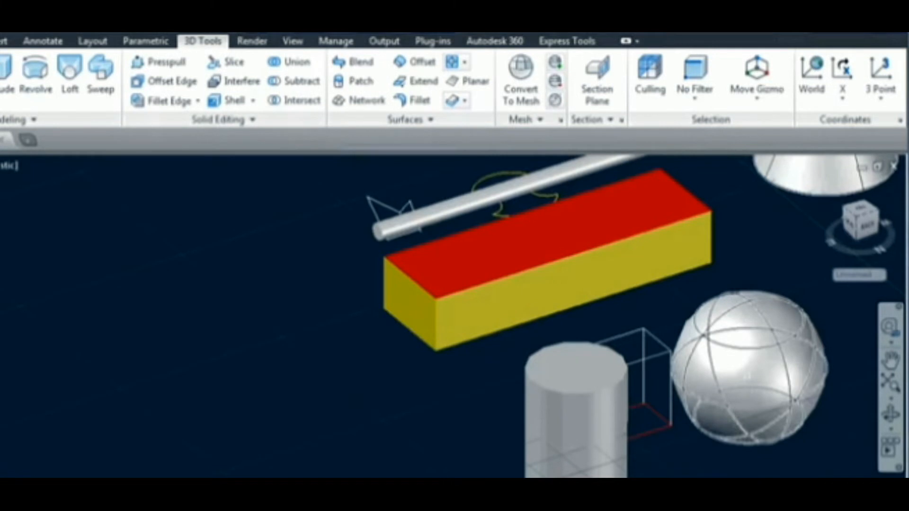
key("Return")
left_click(495, 247)
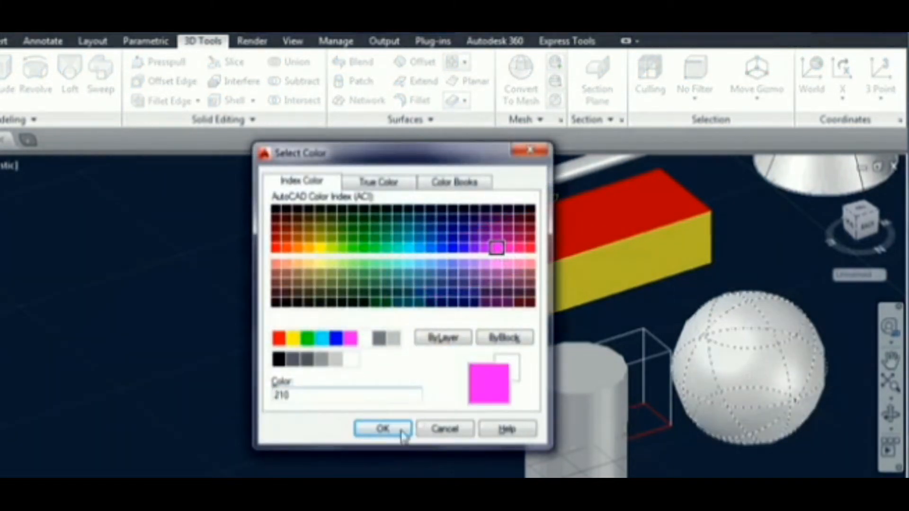
left_click(403, 431)
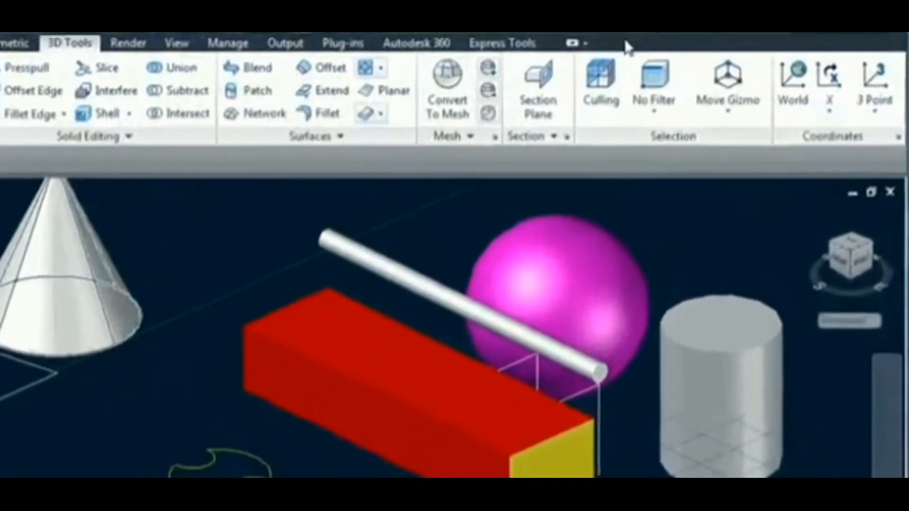
- Show the Render tab on the ribbon
right_click(673, 44)
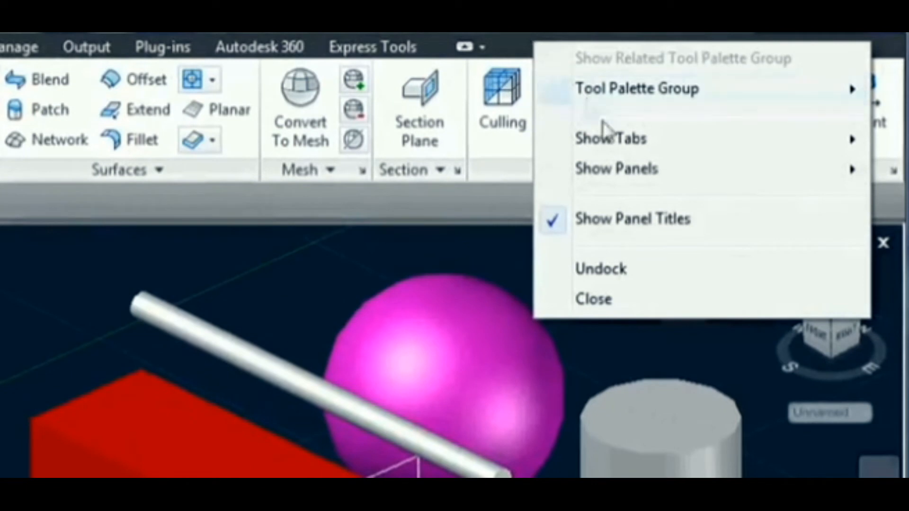
mouse_move(606, 137)
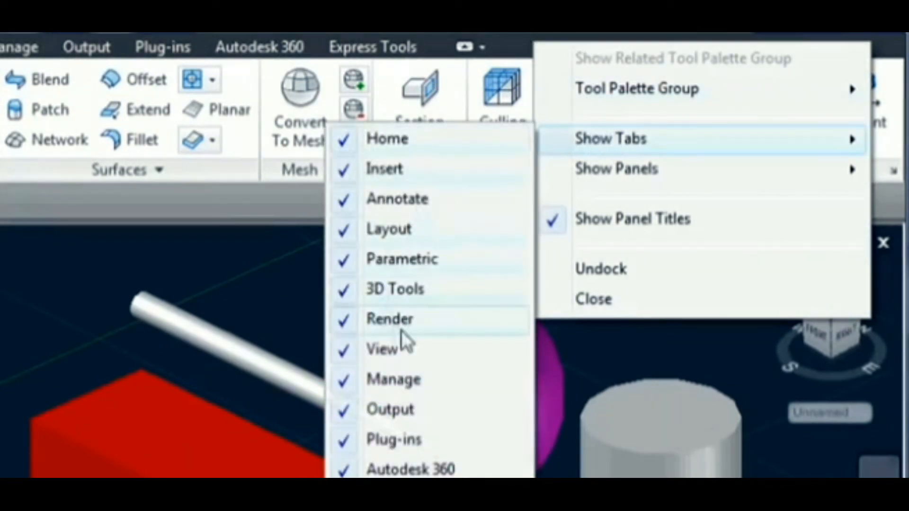
left_click(429, 322)
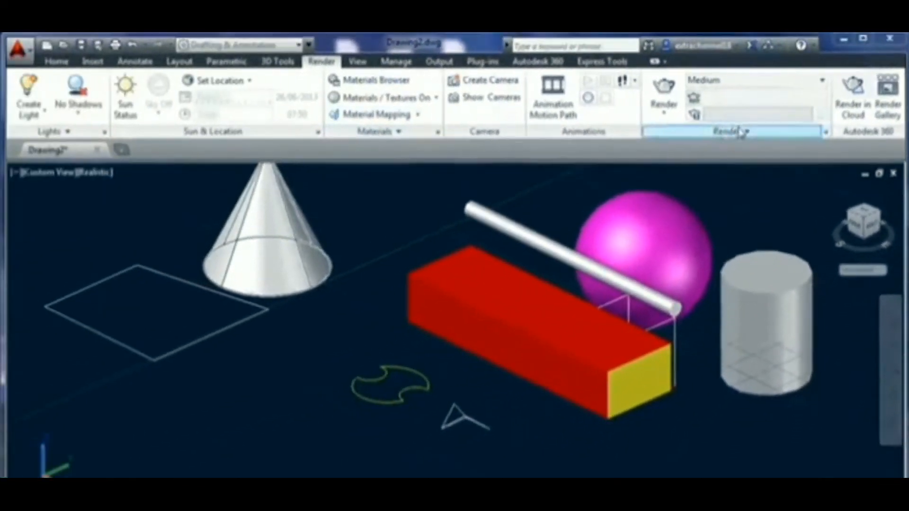
- Browse the render preset, visual style, materials/textures and shadow options without changing them
left_click(791, 87)
left_click(789, 87)
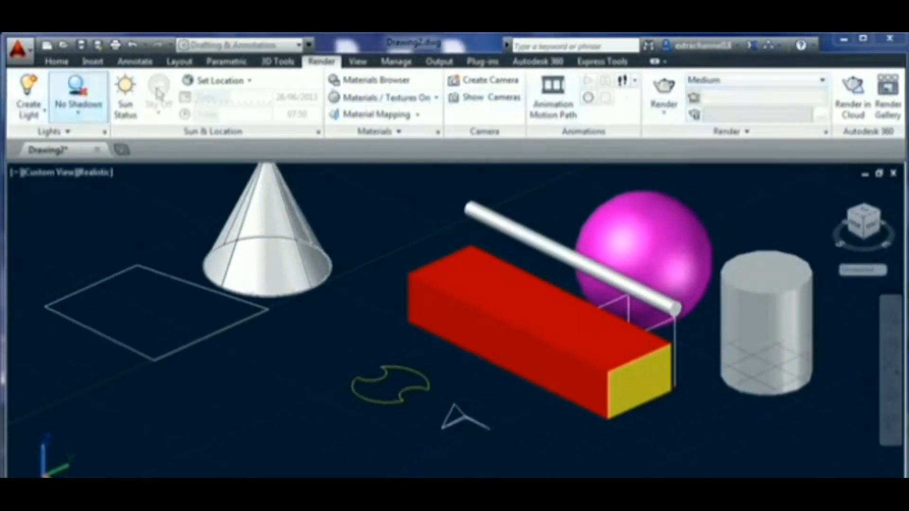
left_click(360, 64)
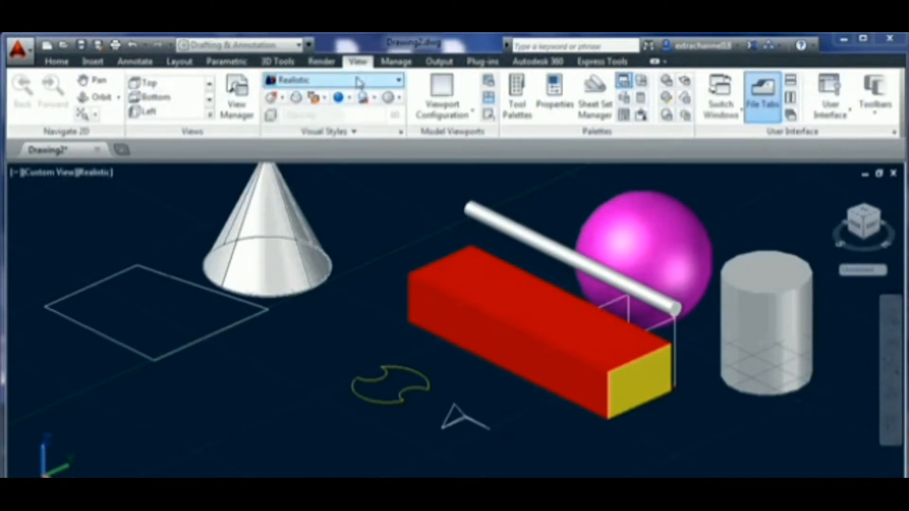
left_click(367, 81)
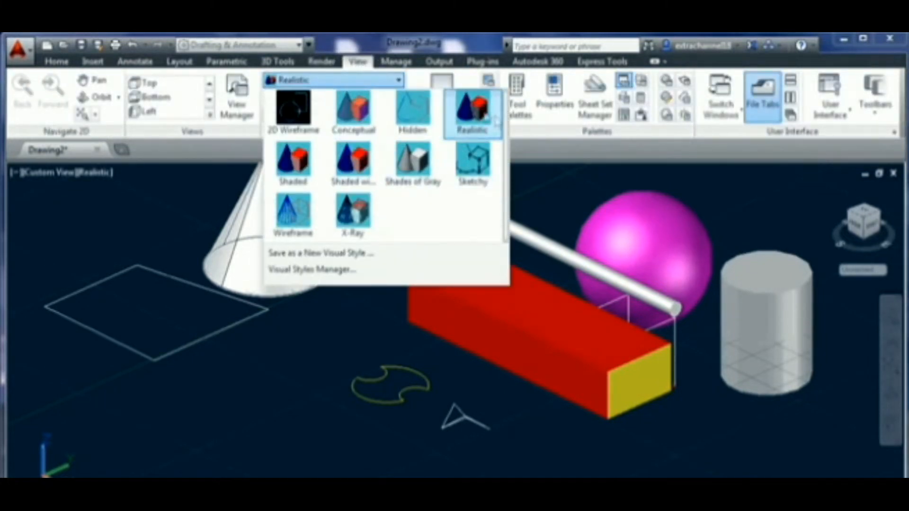
left_click(286, 346)
left_click(322, 62)
left_click(712, 81)
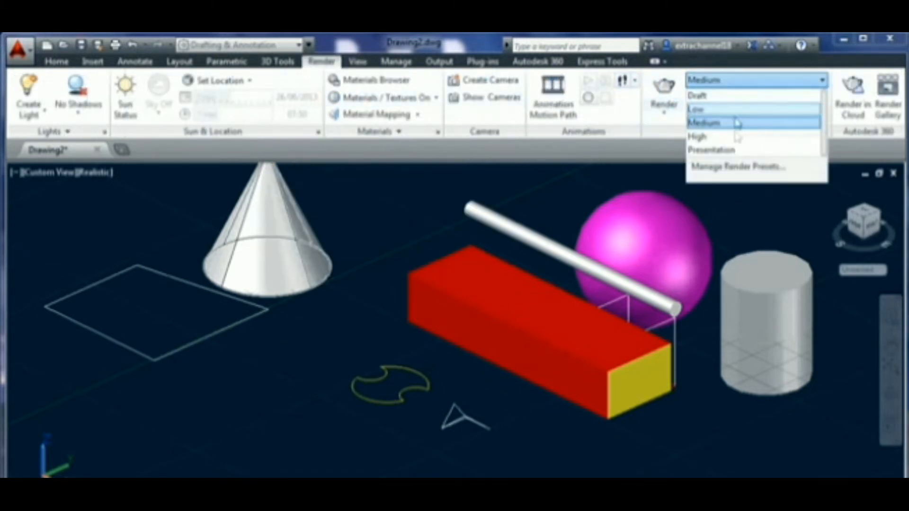
left_click(402, 97)
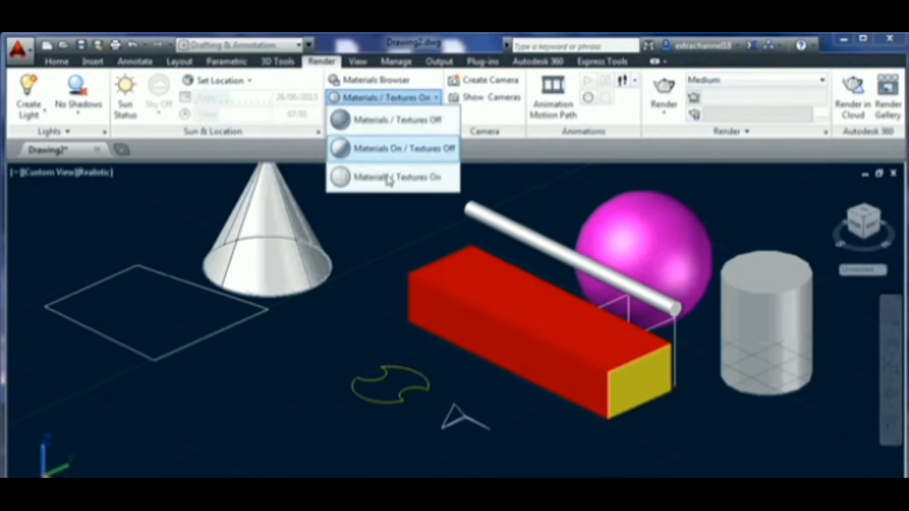
left_click(392, 100)
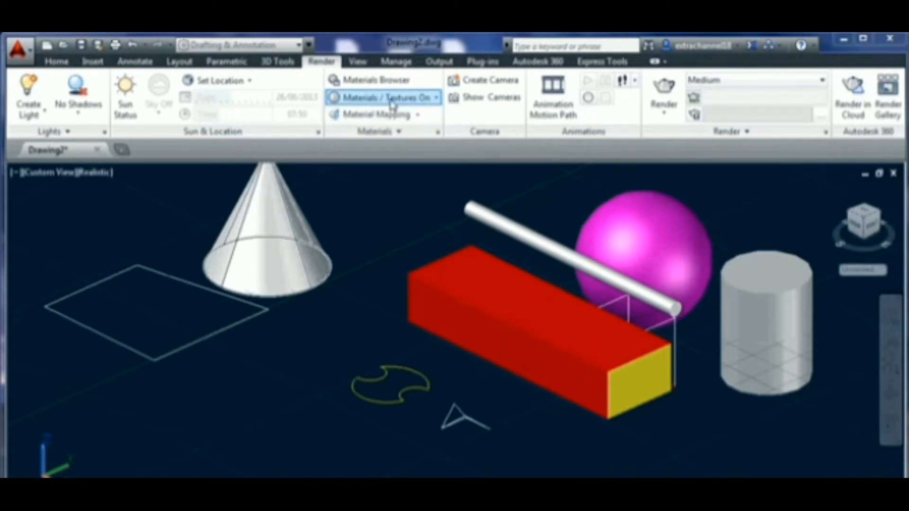
left_click(78, 112)
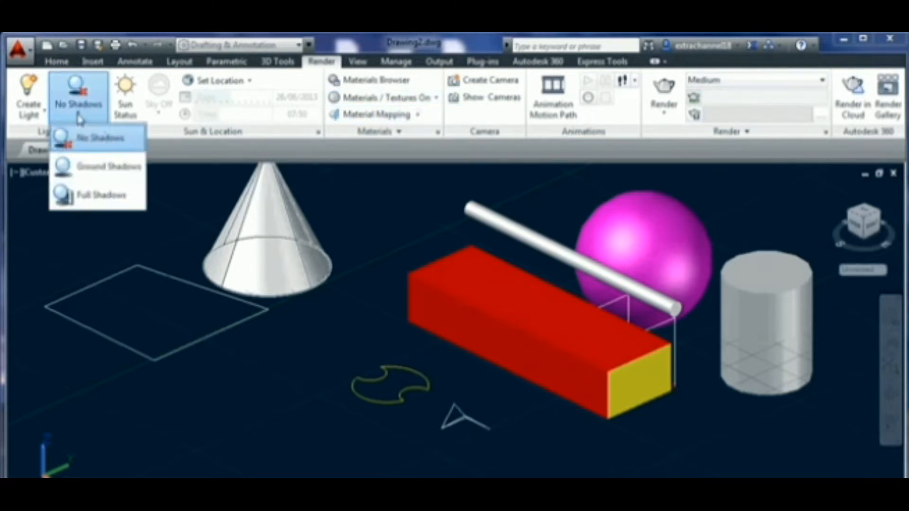
left_click(259, 139)
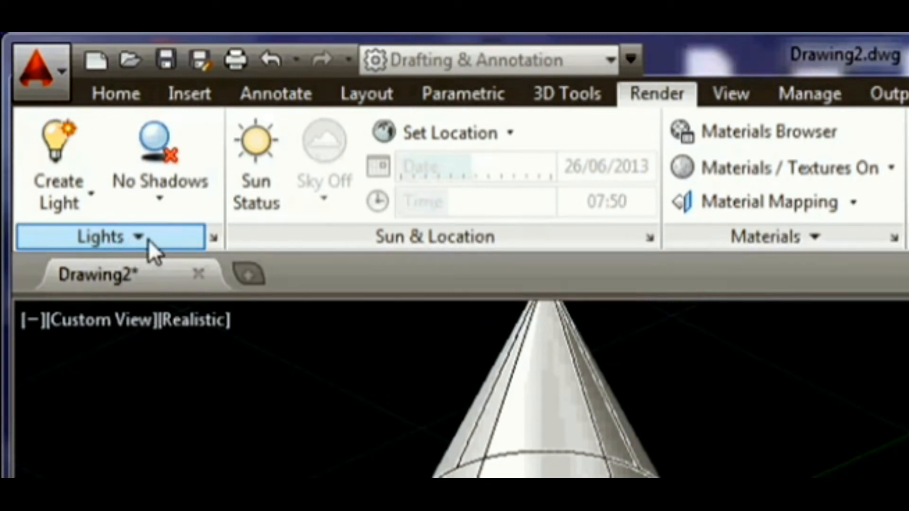
- Set the viewport shadows to Full Shadows and turn Sun Status on
left_click(161, 200)
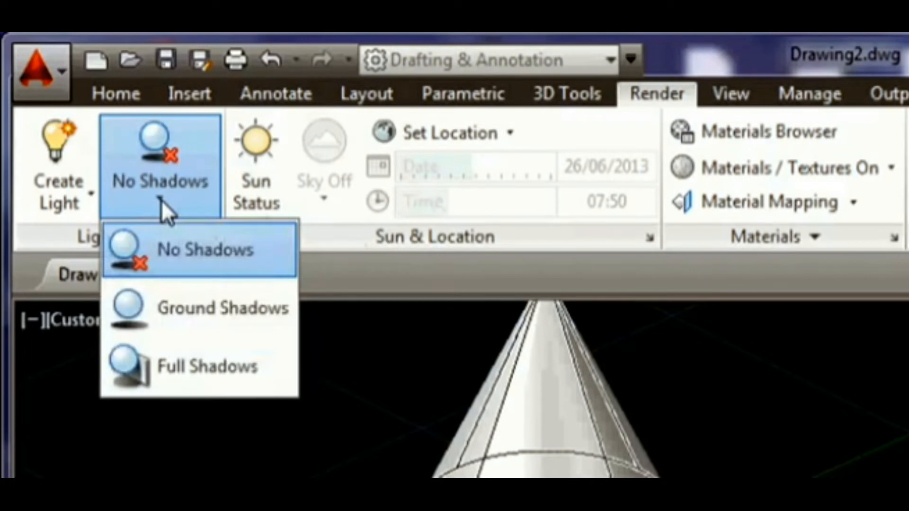
left_click(203, 366)
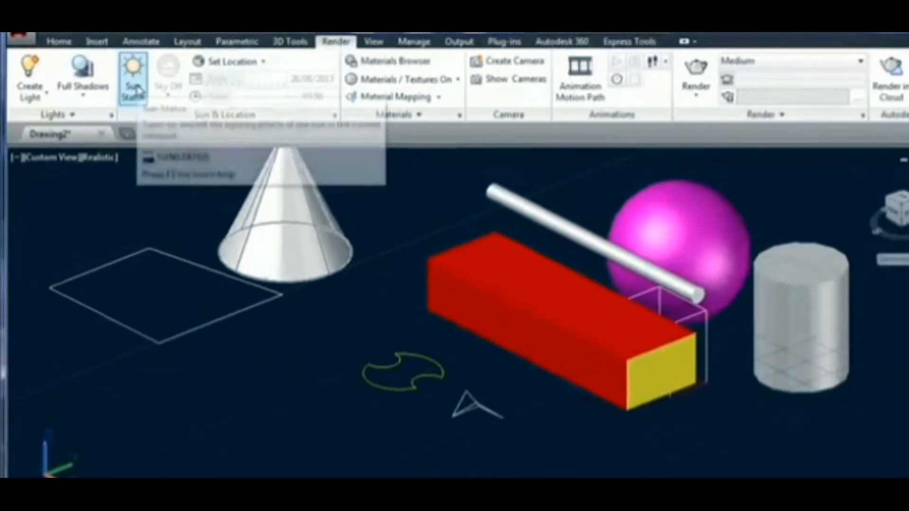
left_click(267, 189)
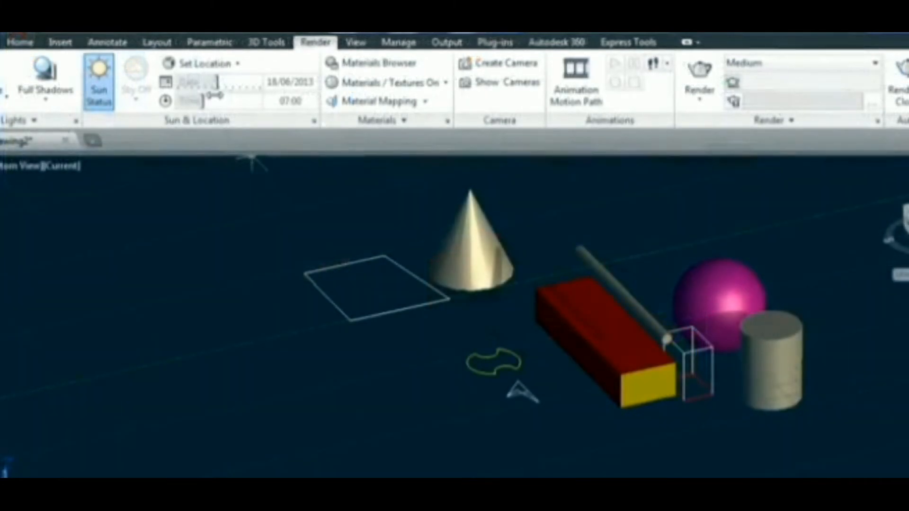
- Set the sun time to 01:13 and place a point light beside the box's side face
mouse_move(222, 110)
left_mouse_down()
mouse_move(285, 120)
mouse_move(189, 104)
mouse_move(231, 101)
left_mouse_up()
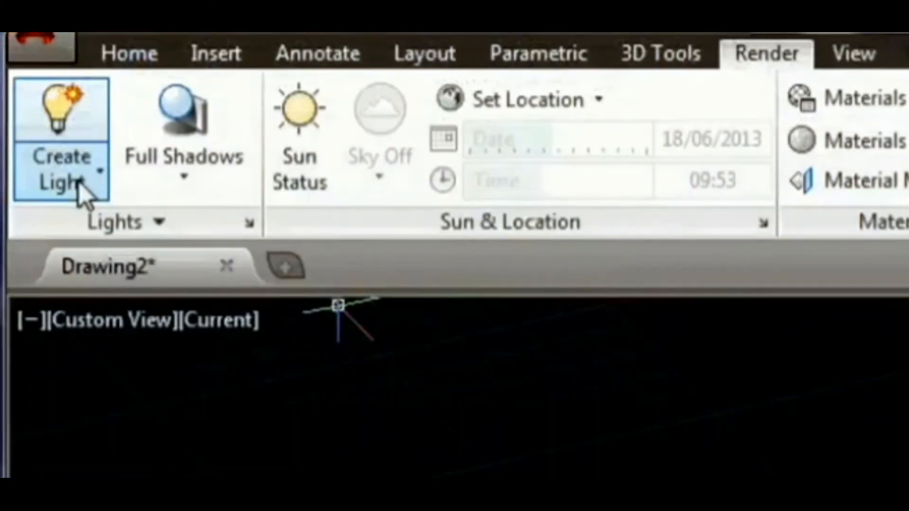
left_click(37, 101)
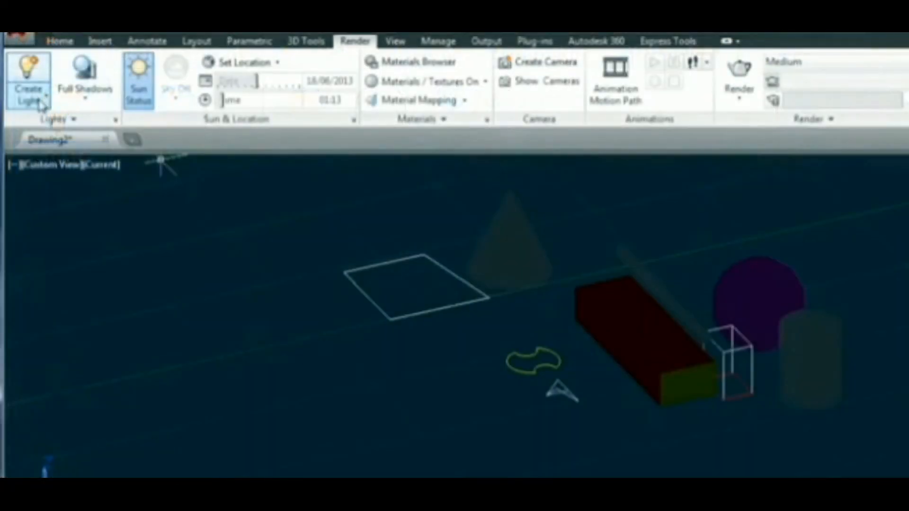
left_click(90, 179)
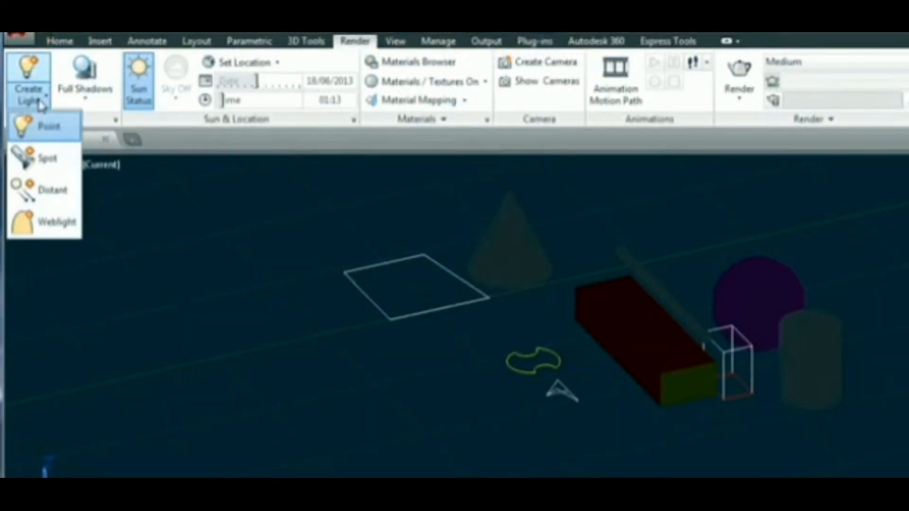
left_click(48, 128)
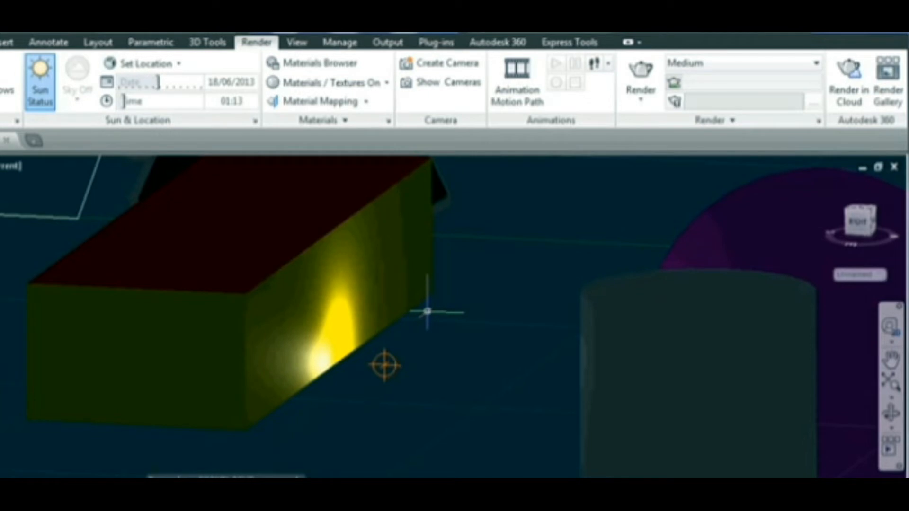
middle_click_drag(427, 312, 506, 269, "shift")
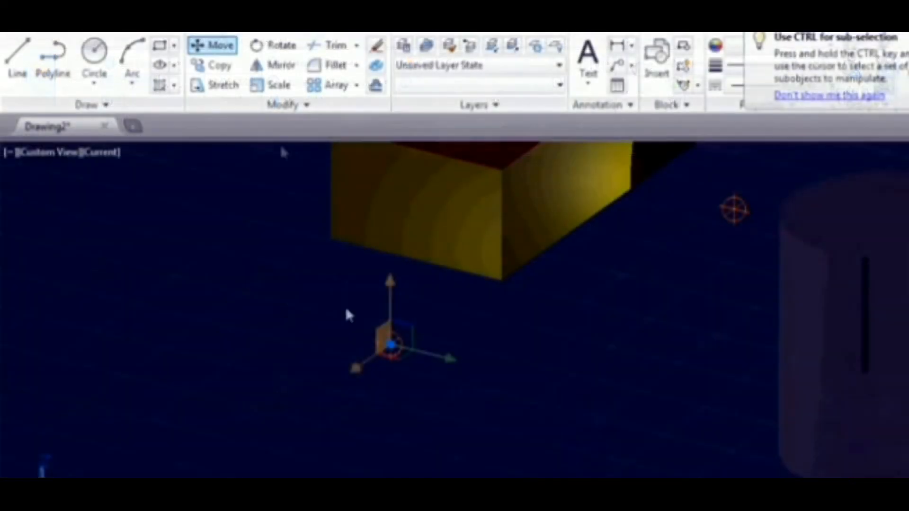
left_click(389, 345)
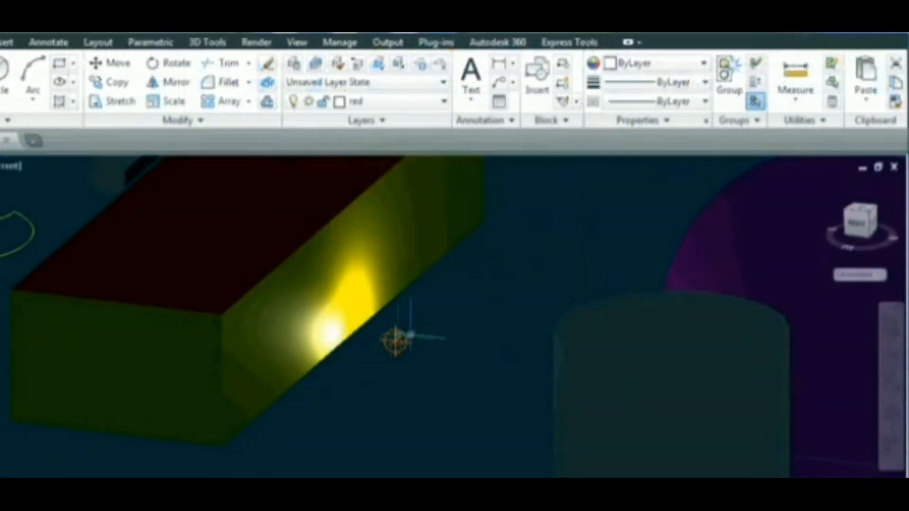
- Move the point light closer to the box's side face
left_click(395, 342)
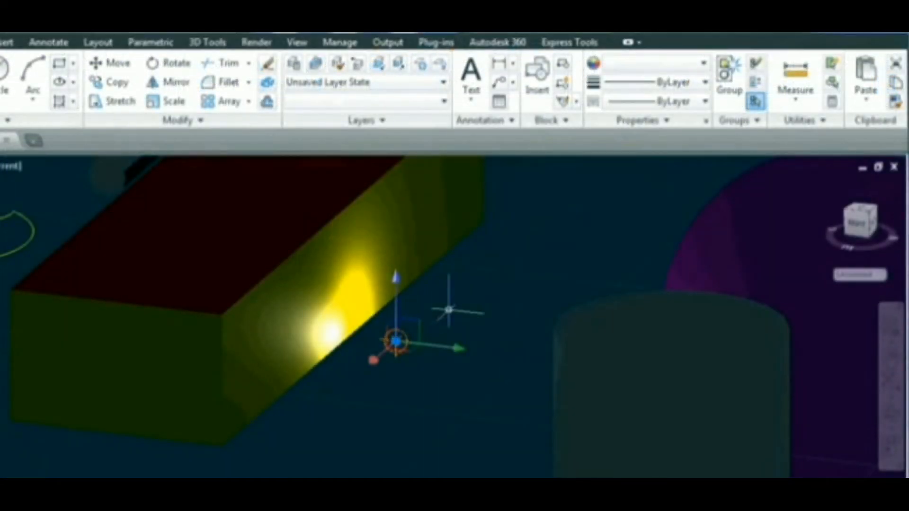
left_click_drag(395, 341, 364, 343)
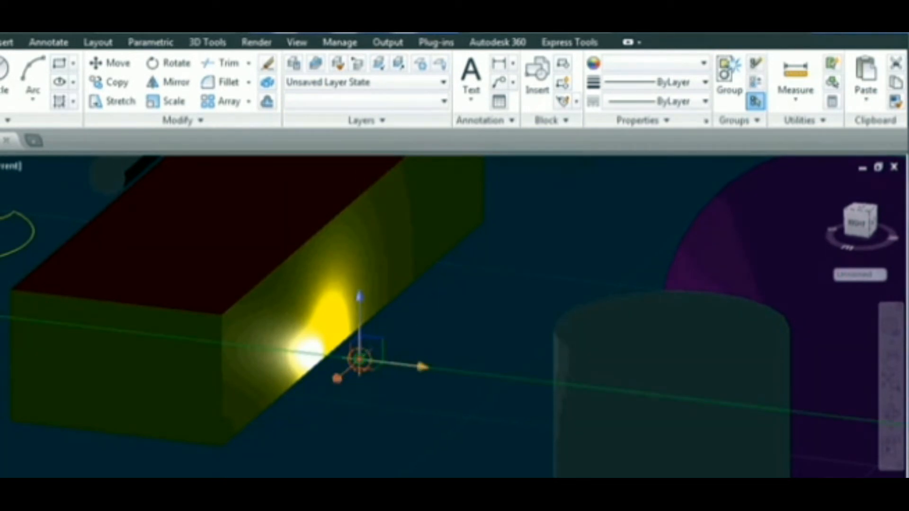
left_click_drag(359, 361, 419, 368)
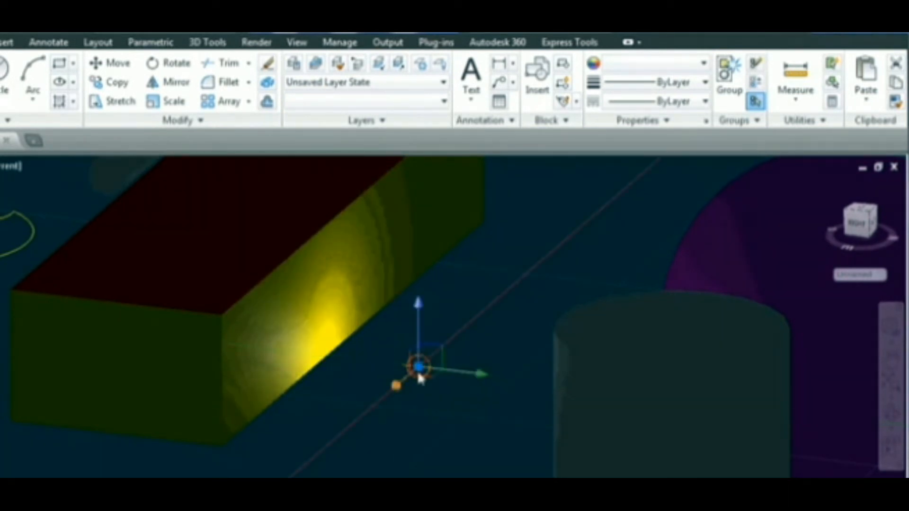
left_click_drag(481, 373, 416, 367)
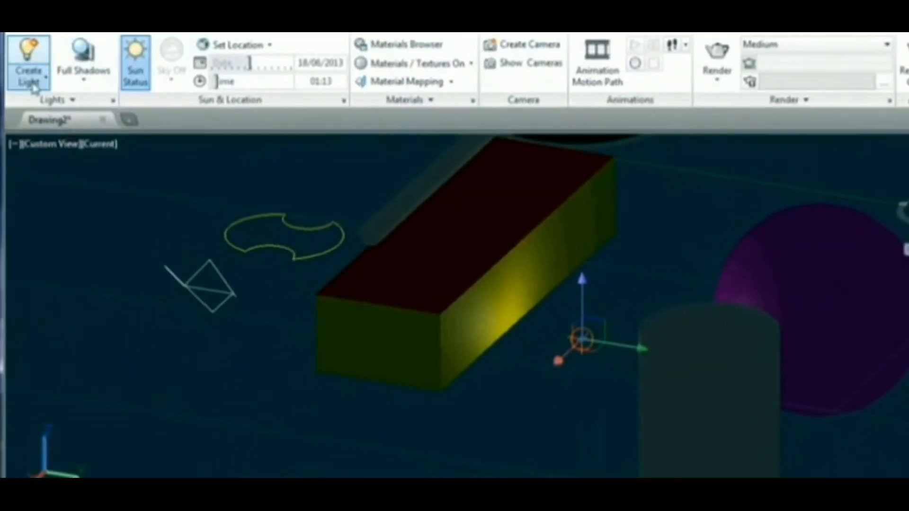
- Create a spot light with its target at the sphere's center
left_click(35, 84)
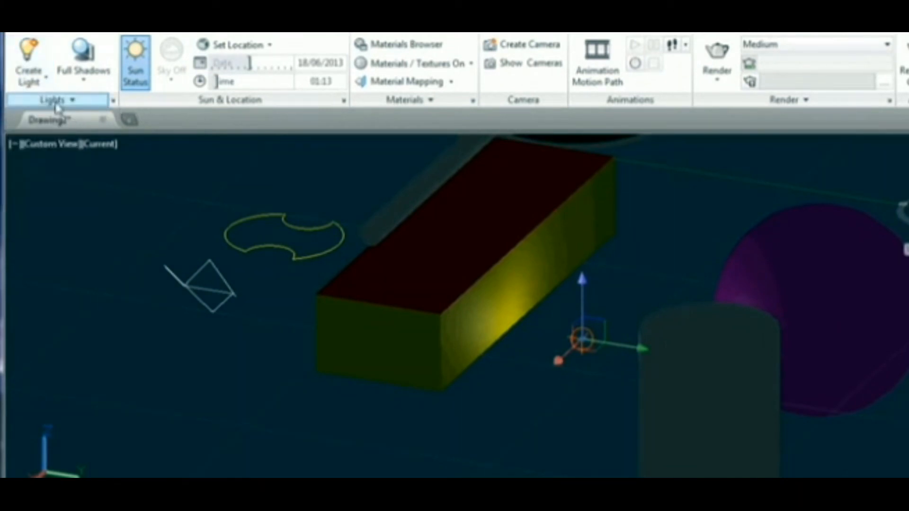
left_click(57, 102)
left_click_drag(59, 137, 114, 141)
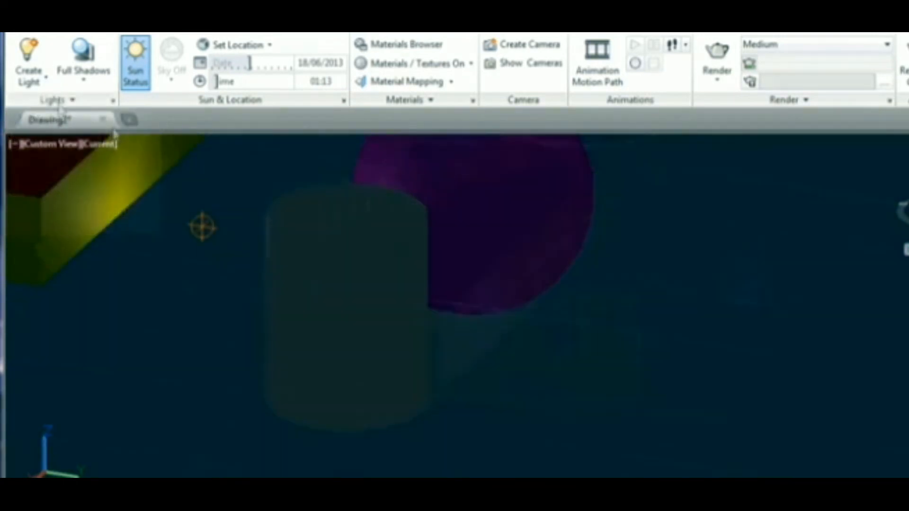
left_click(29, 76)
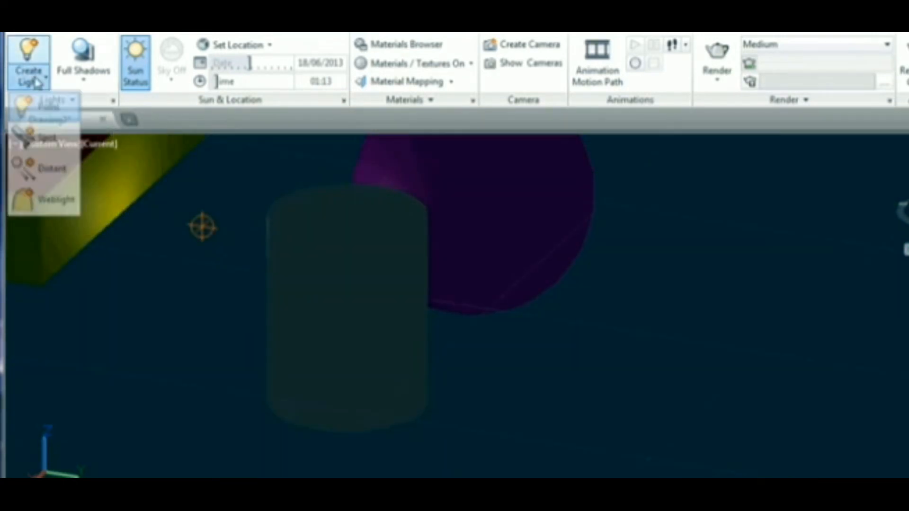
left_click(42, 137)
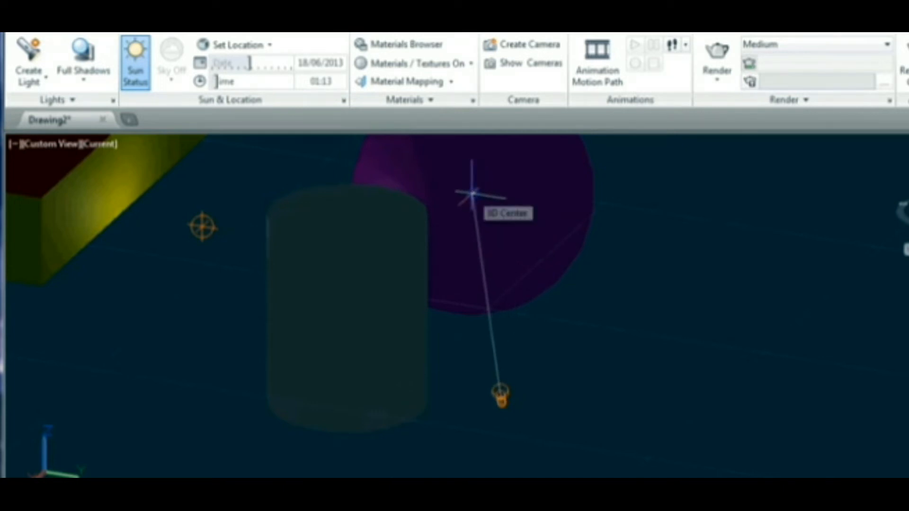
left_click(472, 194)
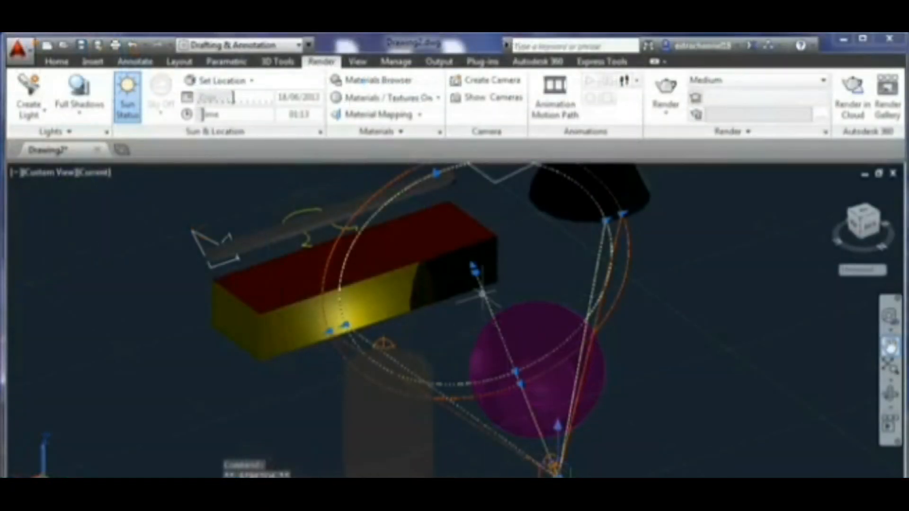
- Adjust the spot light's grips to reposition its source and target
left_click(475, 268)
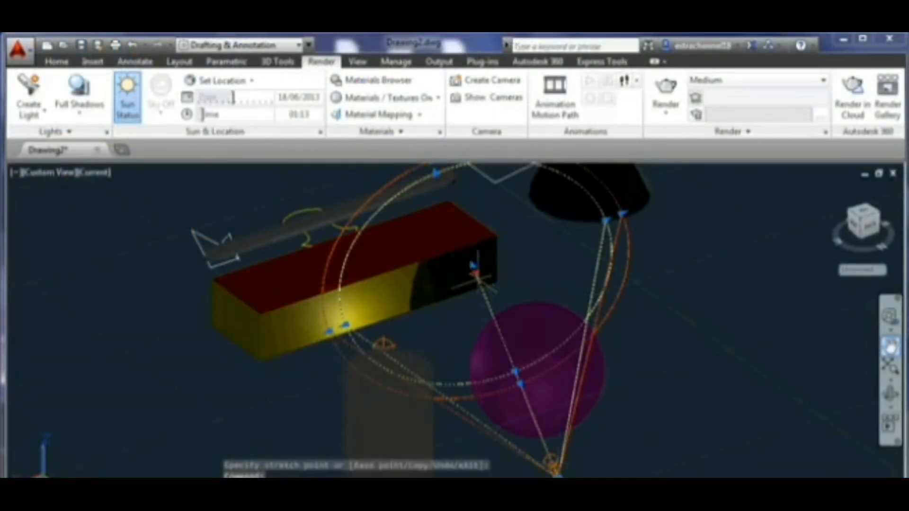
left_click(532, 326)
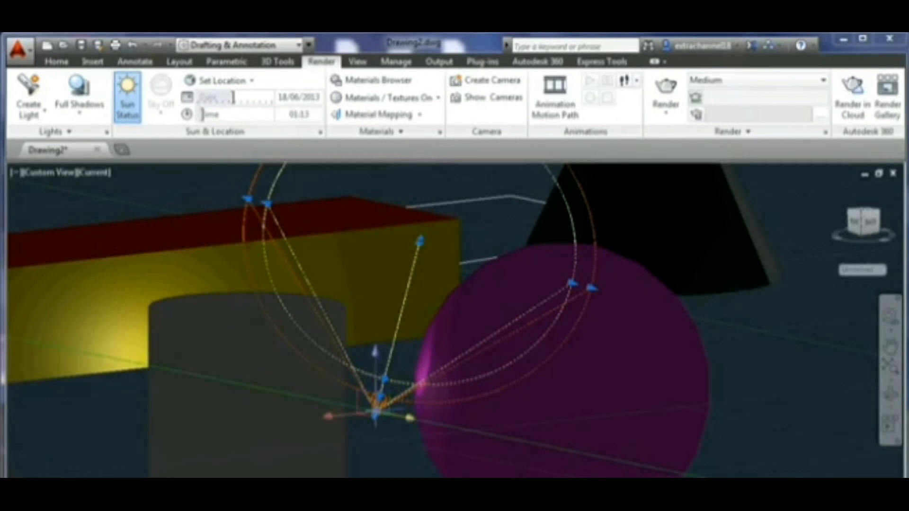
left_click(409, 418)
left_click(558, 447)
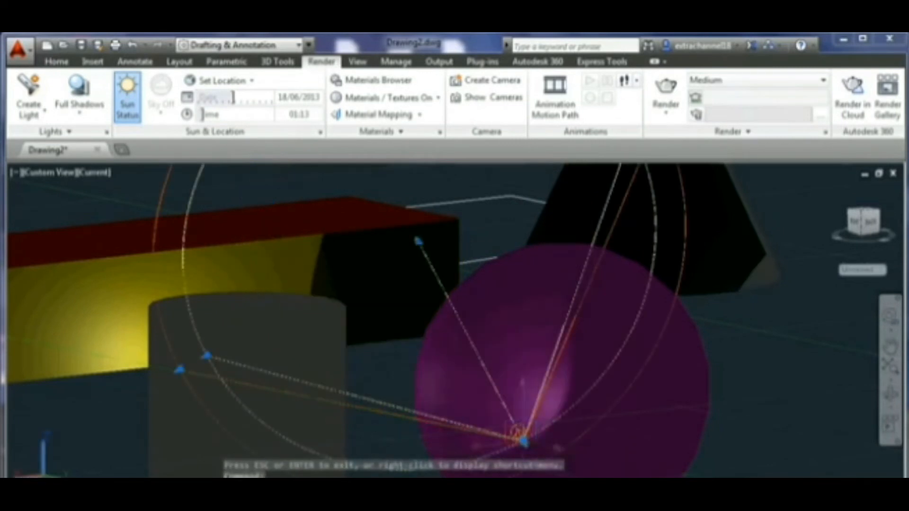
key("Escape")
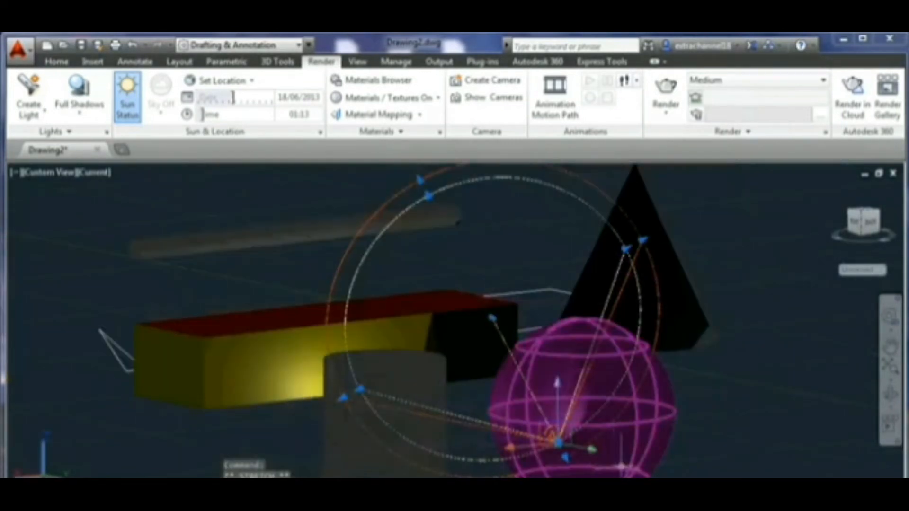
- Move the spot light's source closer to the sphere
scroll(566, 450, "up", 3)
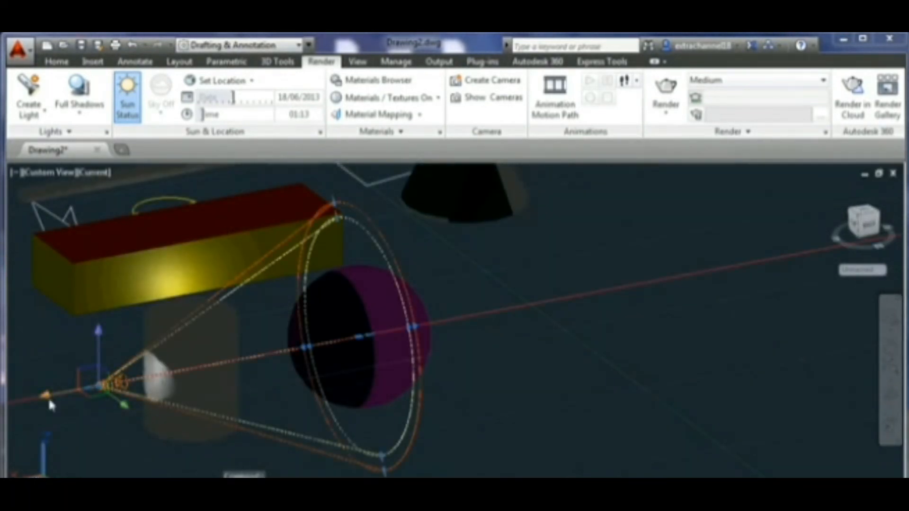
left_click_drag(116, 383, 286, 350)
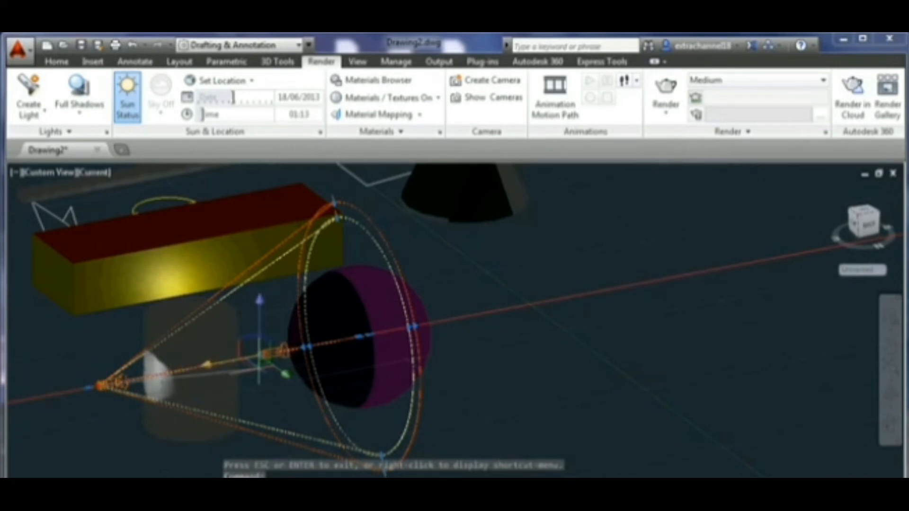
left_click(259, 369)
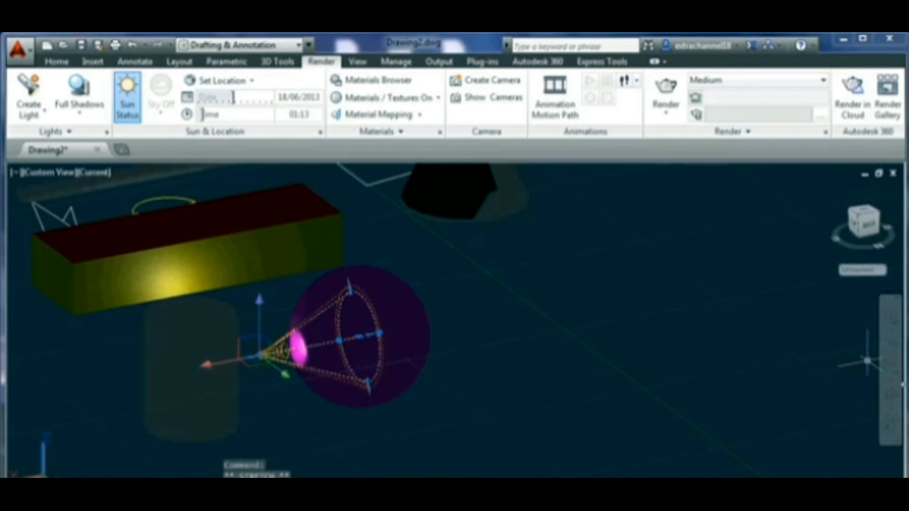
left_click(891, 393)
mouse_move(445, 384)
left_mouse_down()
mouse_move(467, 397)
mouse_move(412, 414)
mouse_move(416, 385)
mouse_move(440, 371)
mouse_move(457, 380)
left_mouse_up()
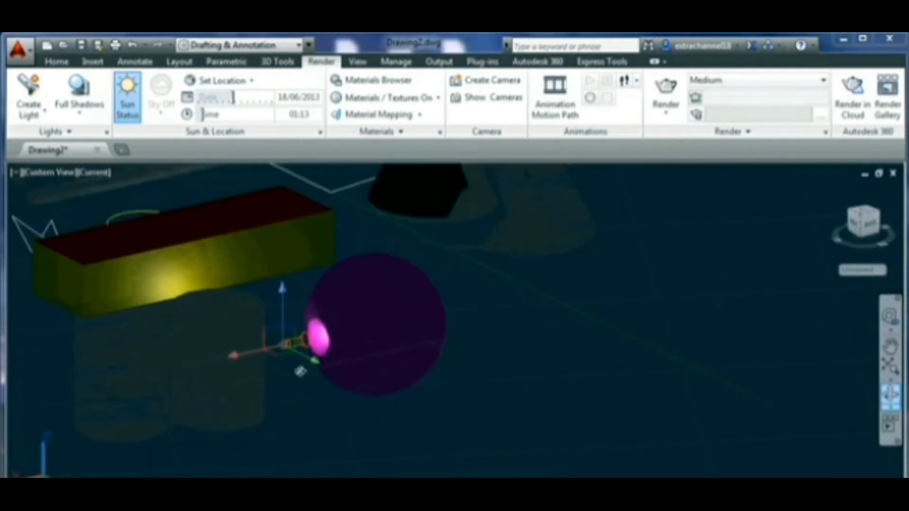
left_click(298, 345)
- Re-aim the spot light's target toward the box
scroll(355, 348, "up", 5)
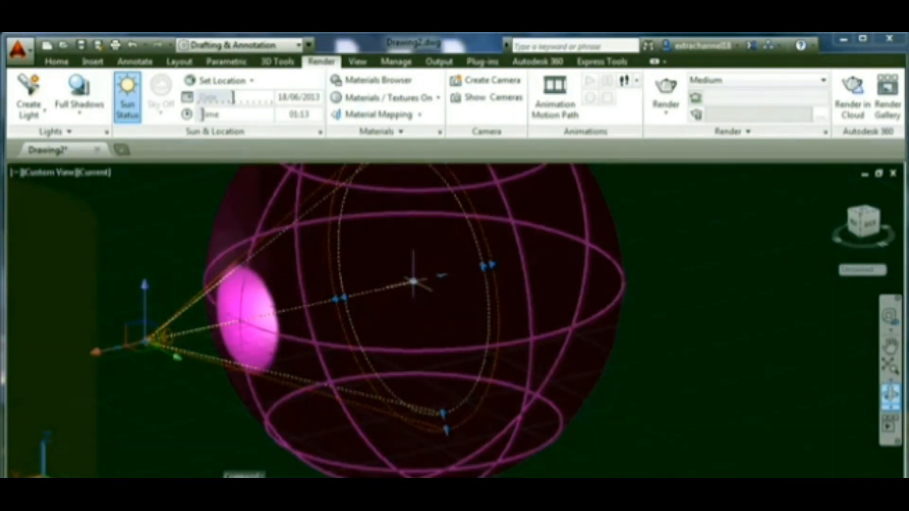
left_click(413, 282)
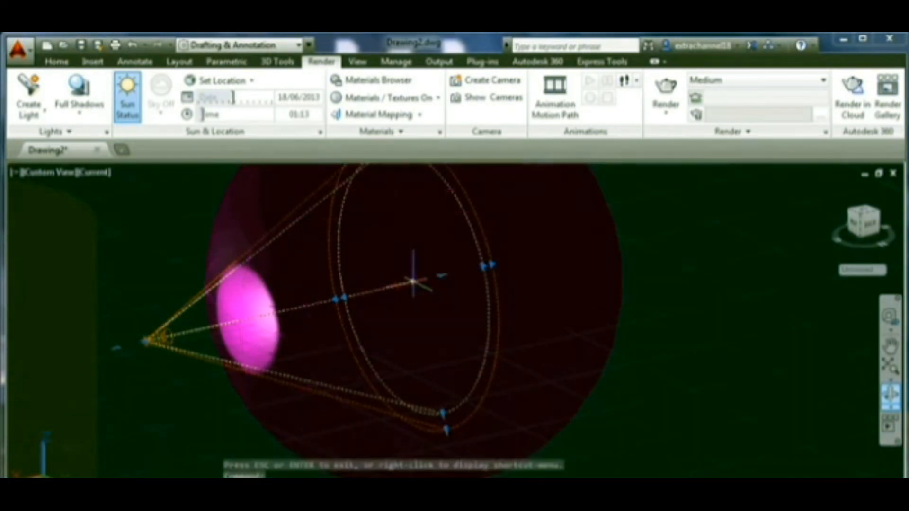
scroll(413, 281, "down", 5)
scroll(373, 207, "down", 3)
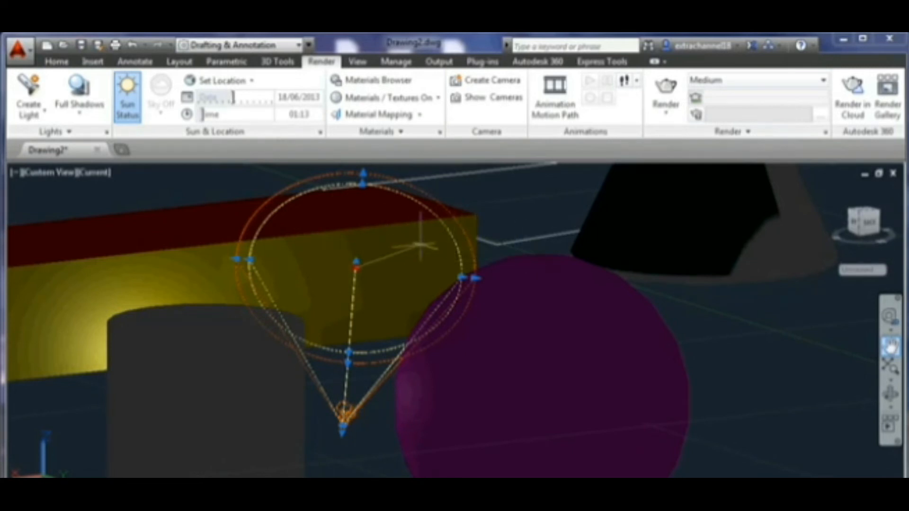
left_click(421, 244)
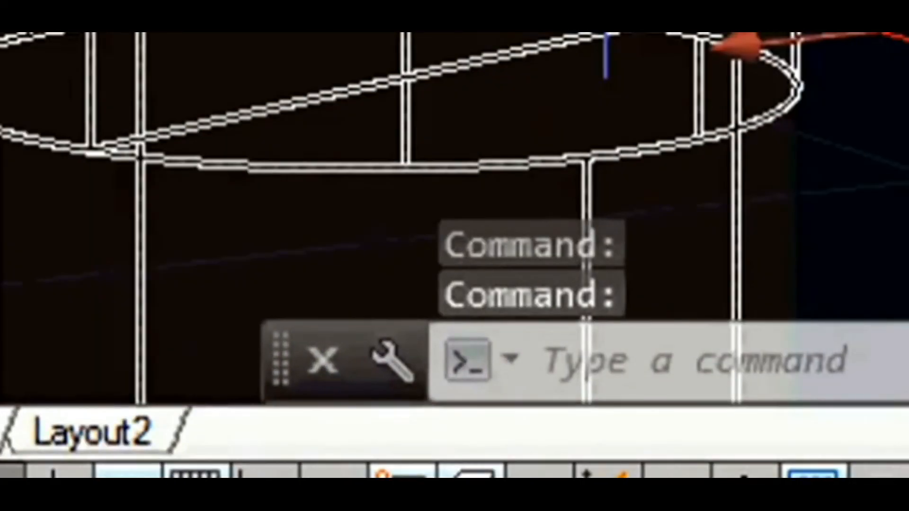
- Turn object snap off and enlarge the spot light's falloff cone
left_click(402, 471)
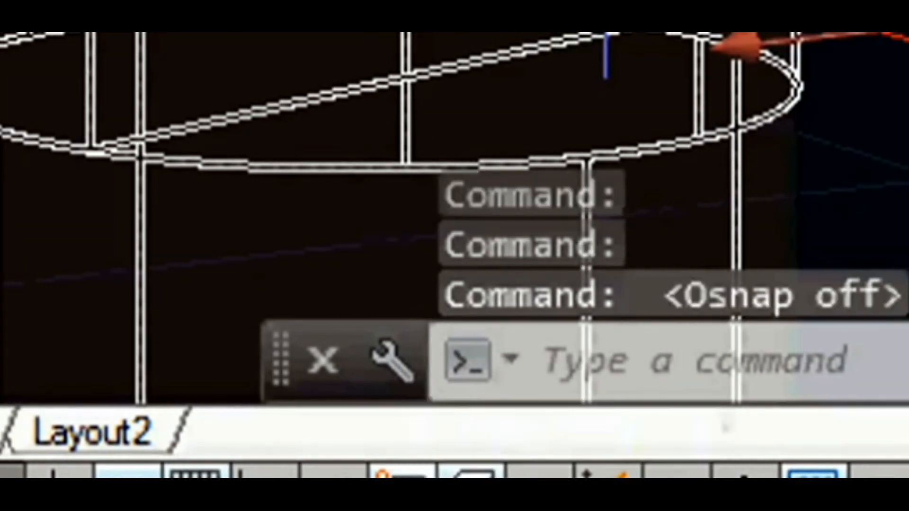
left_click(471, 472)
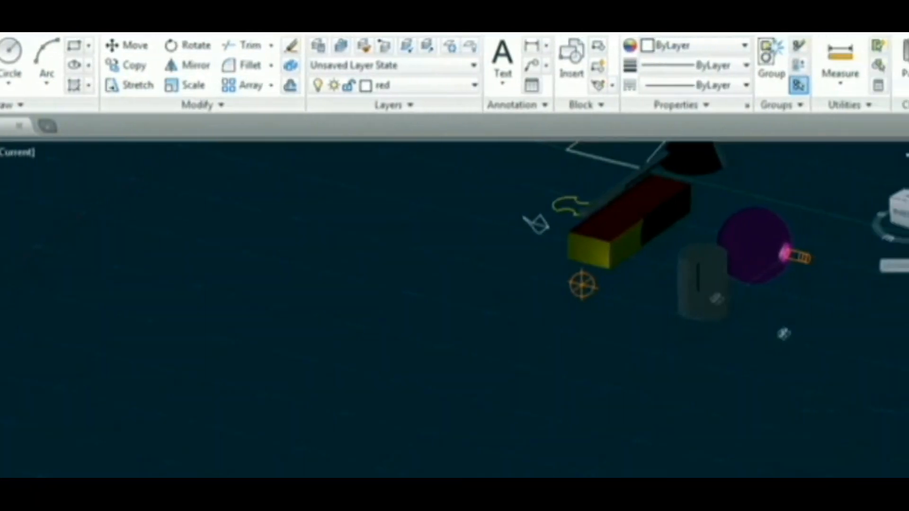
middle_click_drag(783, 334, 811, 264, "shift")
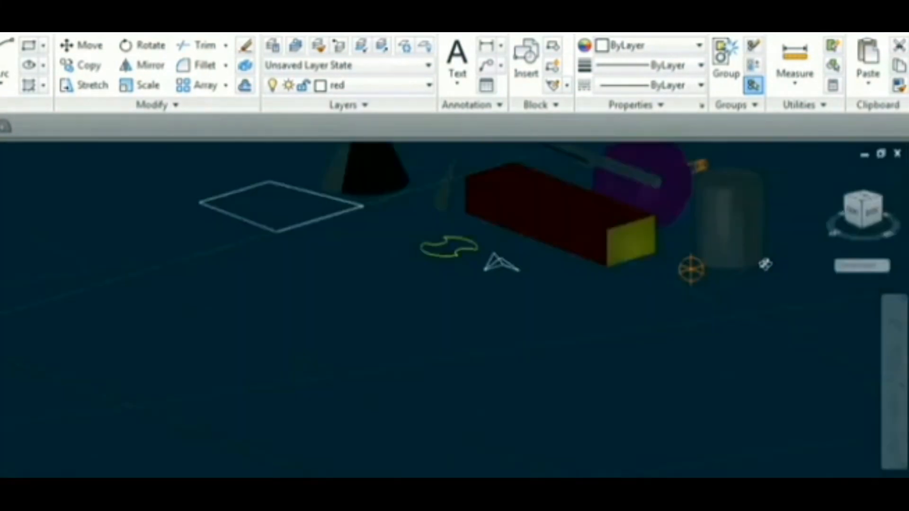
- Switch the view projection from Parallel to Perspective
scroll(766, 264, "up", 4)
left_click(894, 356)
left_click_drag(744, 263, 668, 410)
scroll(623, 399, "down", 1)
scroll(623, 399, "down", 1)
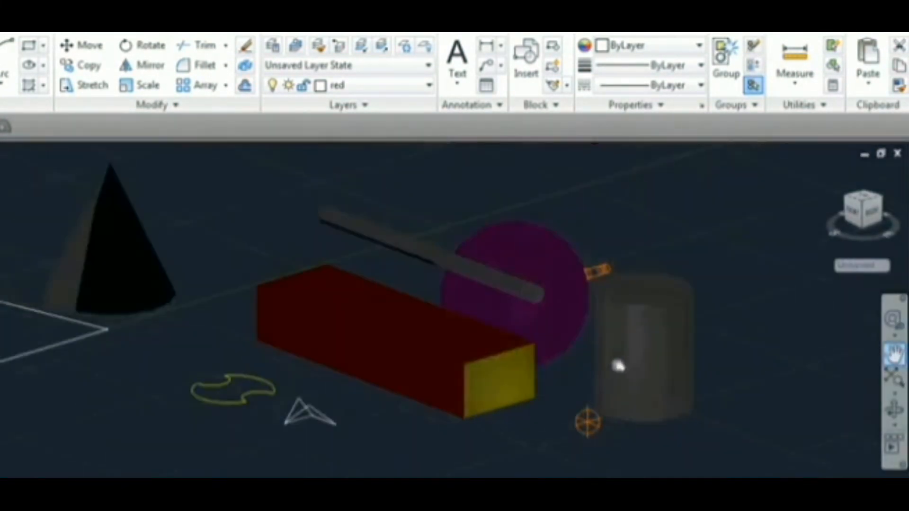
scroll(544, 374, "down", 1)
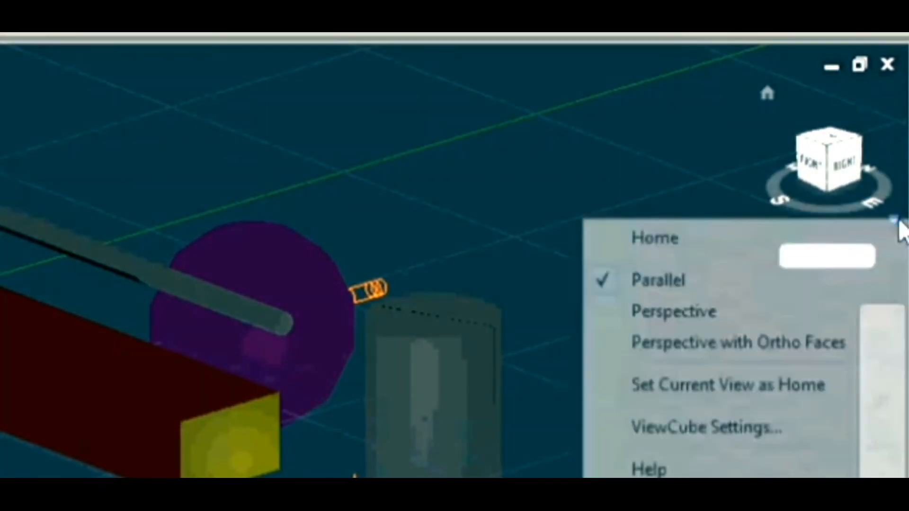
left_click(900, 226)
left_click(893, 221)
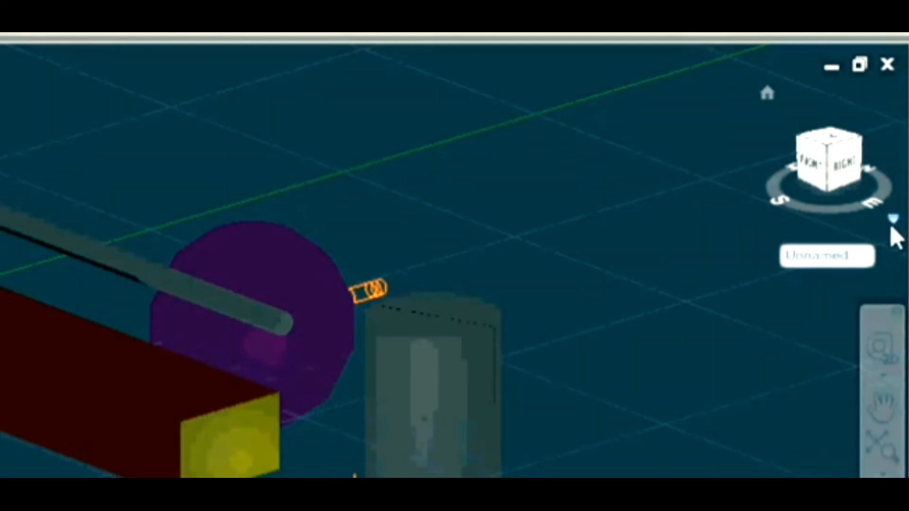
left_click(892, 221)
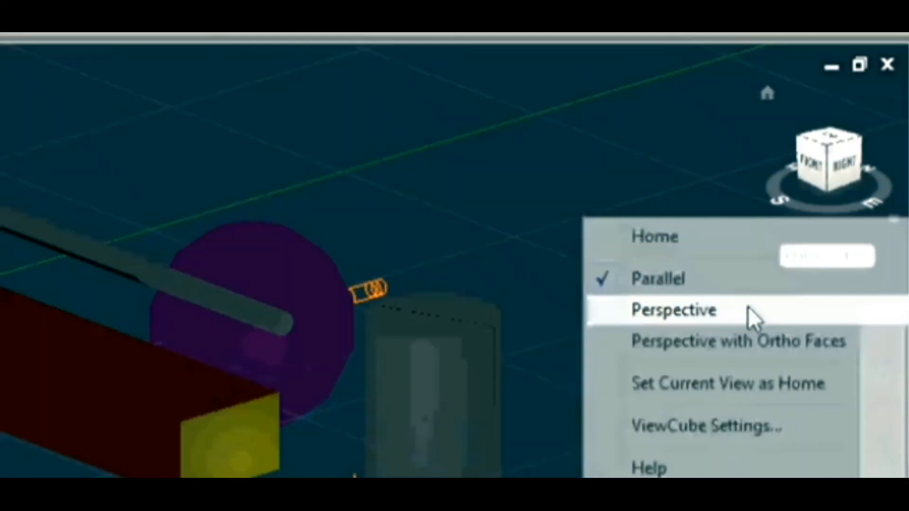
left_click(749, 312)
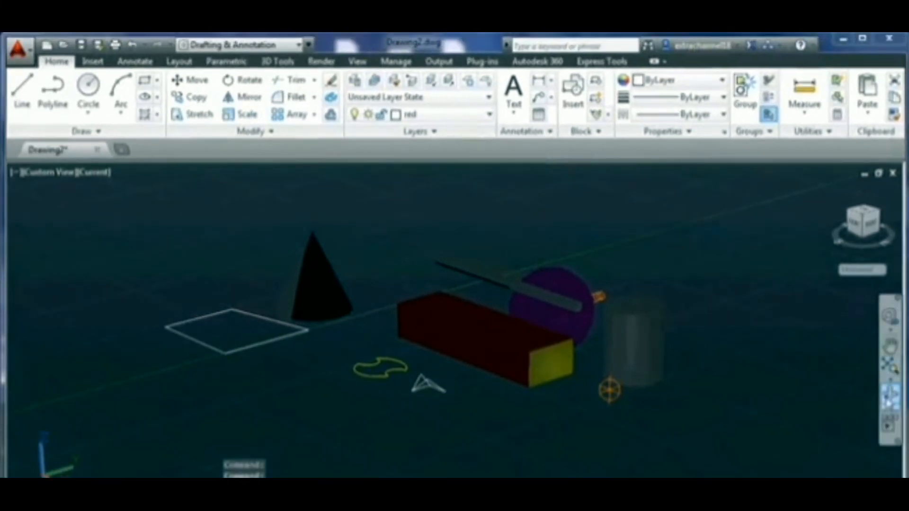
- Orbit the view, switch the sky to Sky Background, and move the sun time slider to about 05:12
left_click_drag(725, 379, 741, 351)
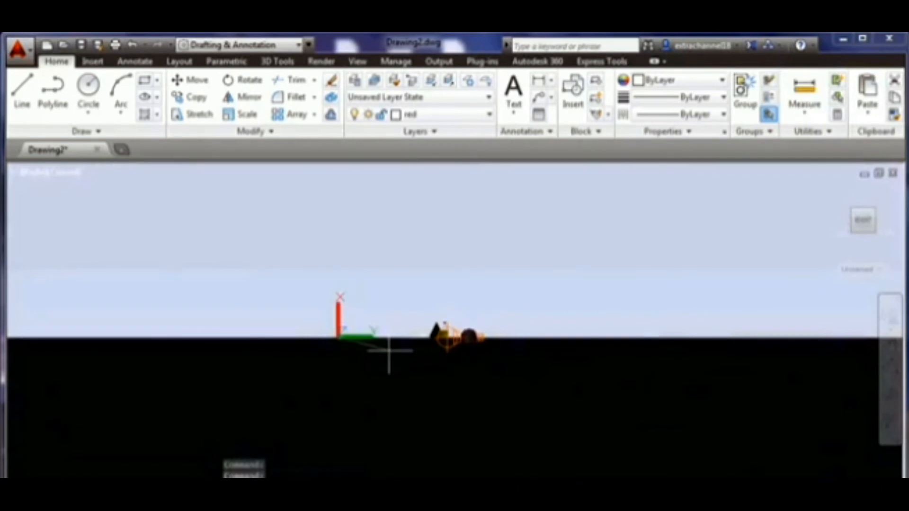
left_click(389, 350)
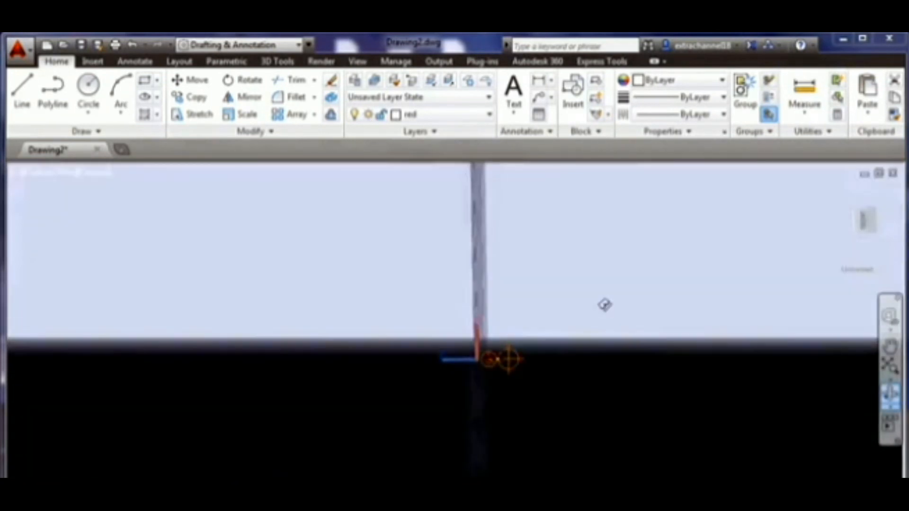
middle_click_drag(604, 305, 673, 304, "shift")
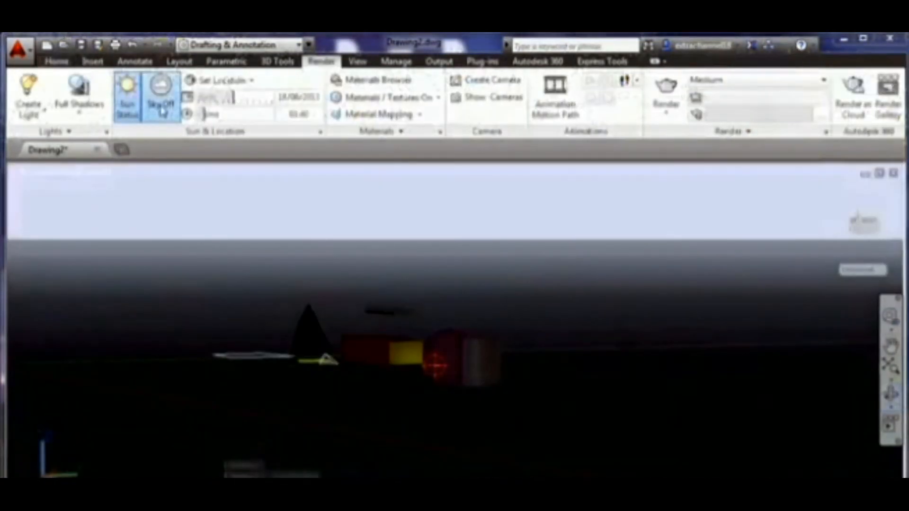
left_click(161, 107)
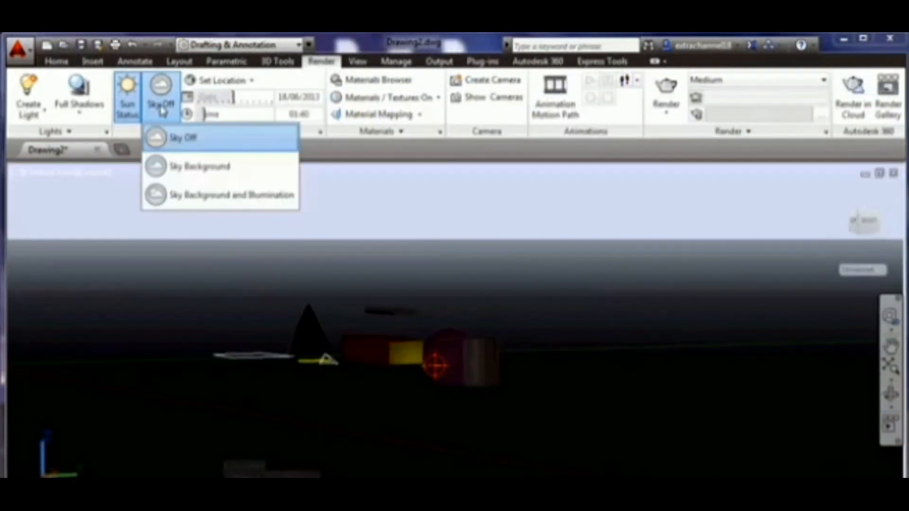
left_click(205, 175)
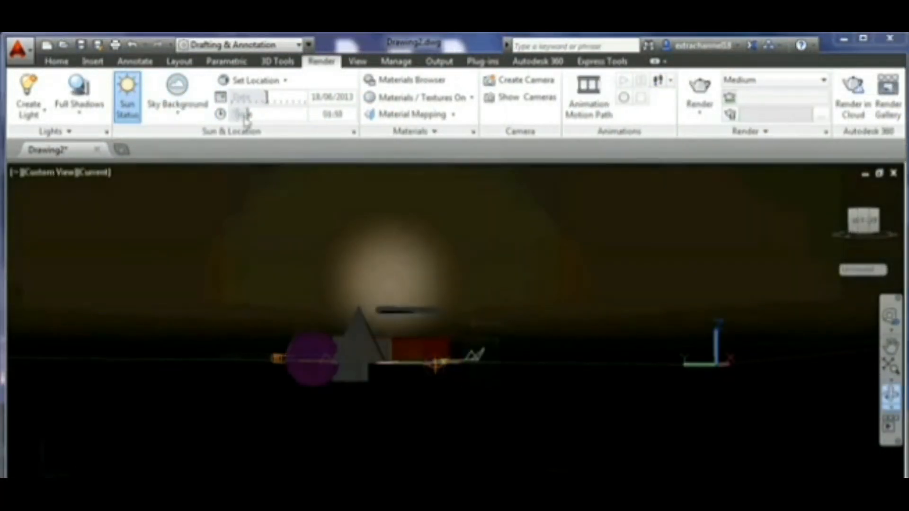
left_click_drag(241, 114, 246, 114)
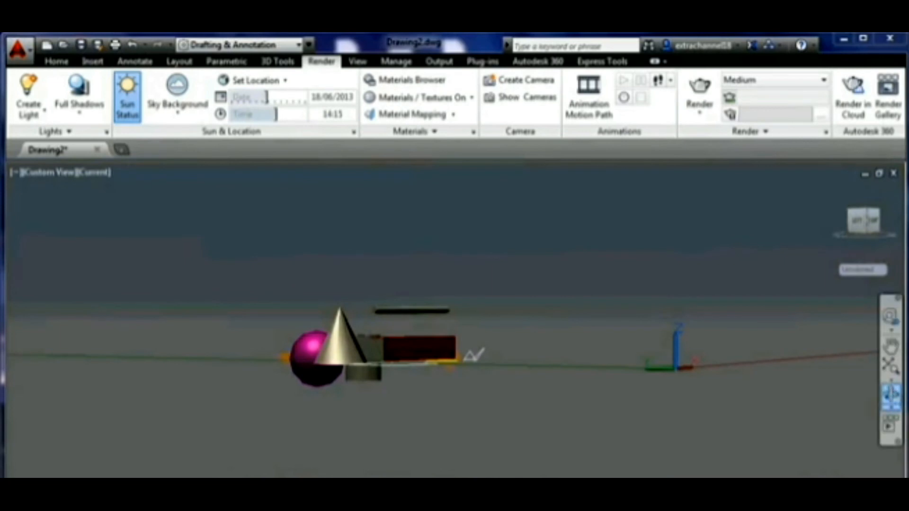
- Set the render preset to High
mouse_move(474, 354)
middle_mouse_down("shift")
mouse_move(658, 315)
mouse_move(588, 305)
mouse_move(575, 255)
mouse_move(530, 296)
mouse_move(507, 335)
mouse_move(568, 355)
mouse_move(709, 373)
mouse_move(591, 324)
middle_mouse_up("shift")
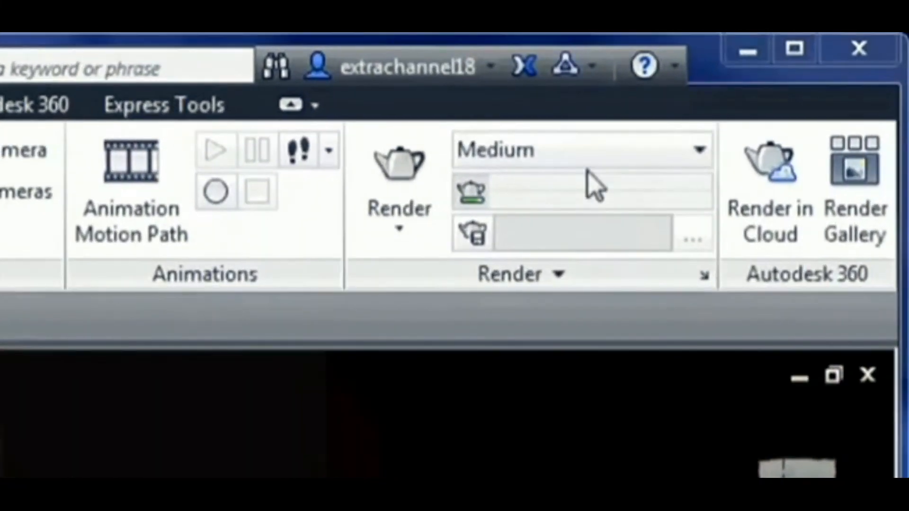
left_click(569, 150)
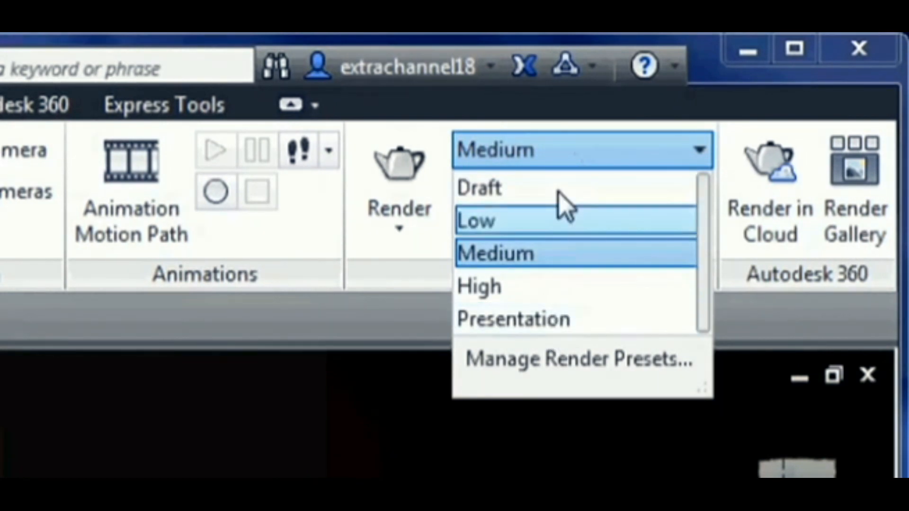
key("Escape")
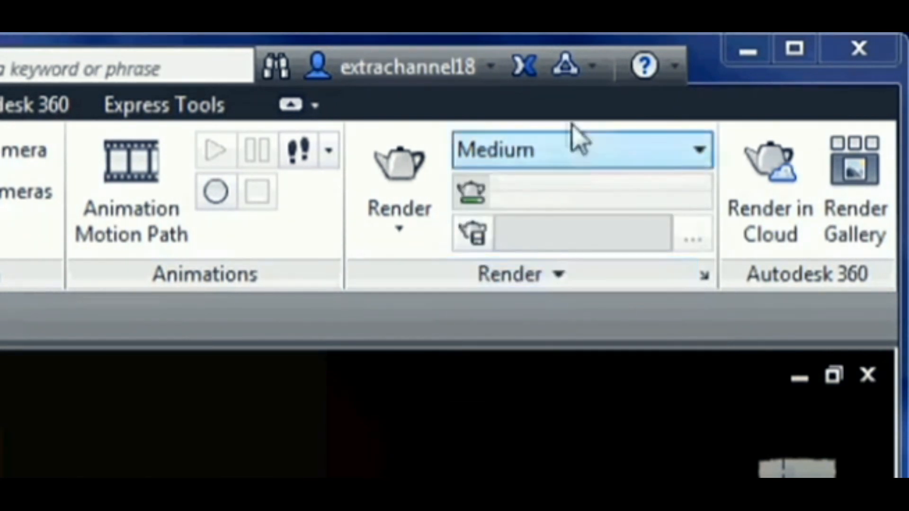
left_click(600, 155)
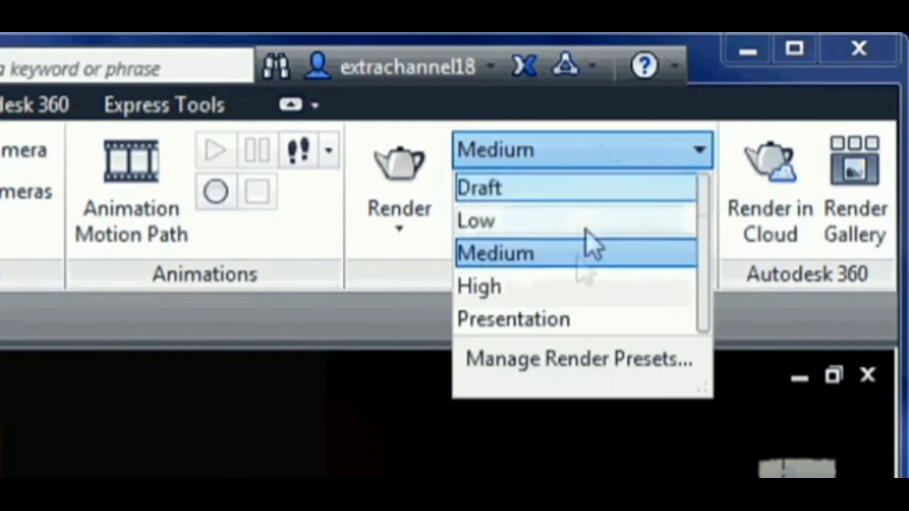
left_click(560, 298)
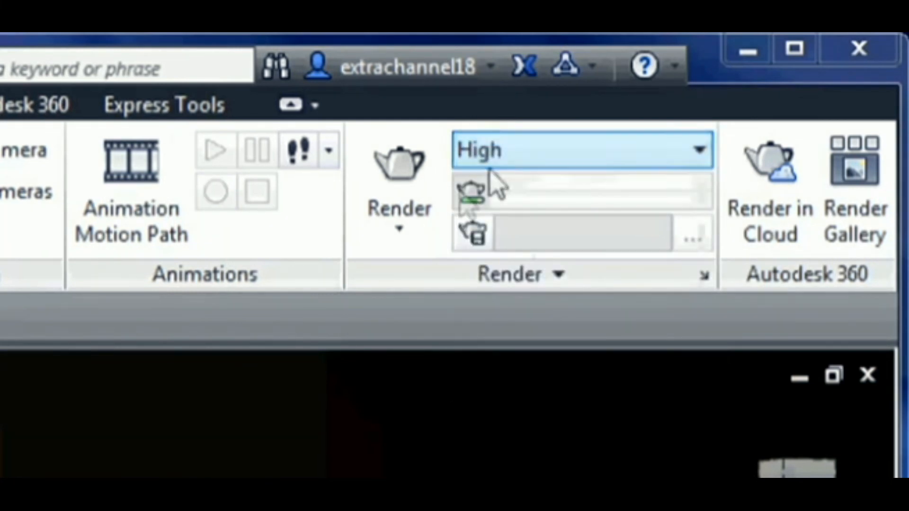
left_click(398, 234)
left_click(399, 213)
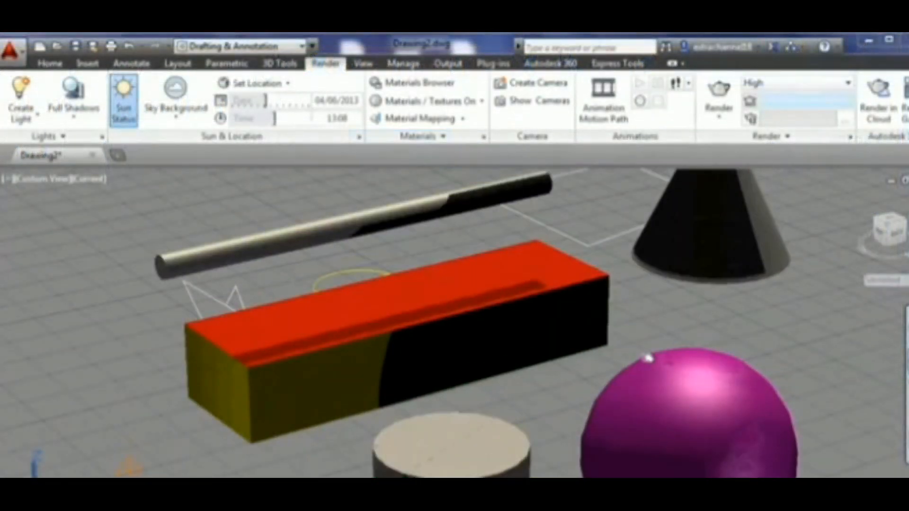
- Render the scene without the Medium Images Library and close the render window
left_click(719, 92)
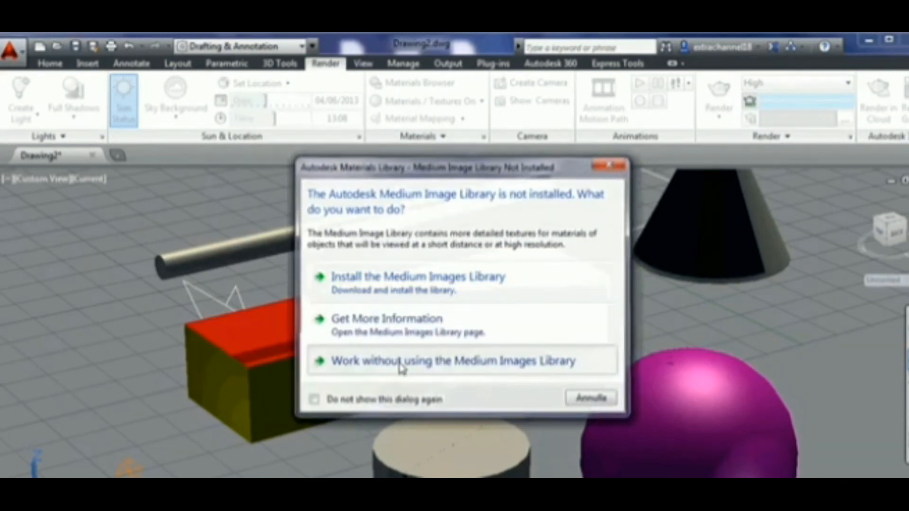
left_click(400, 364)
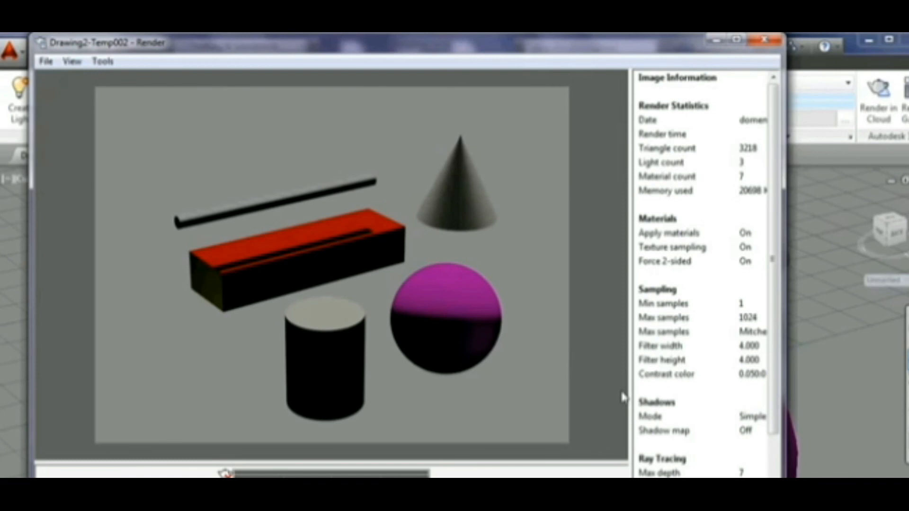
left_click(763, 43)
- Switch to the 3D Tools tab and zoom out to find the large ground plane beside the objects
left_click(718, 88)
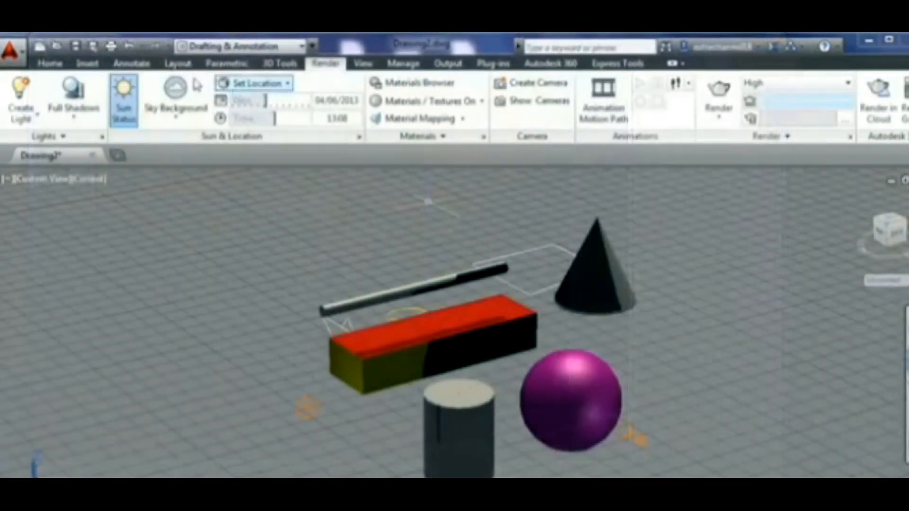
left_click(49, 61)
left_click(299, 39)
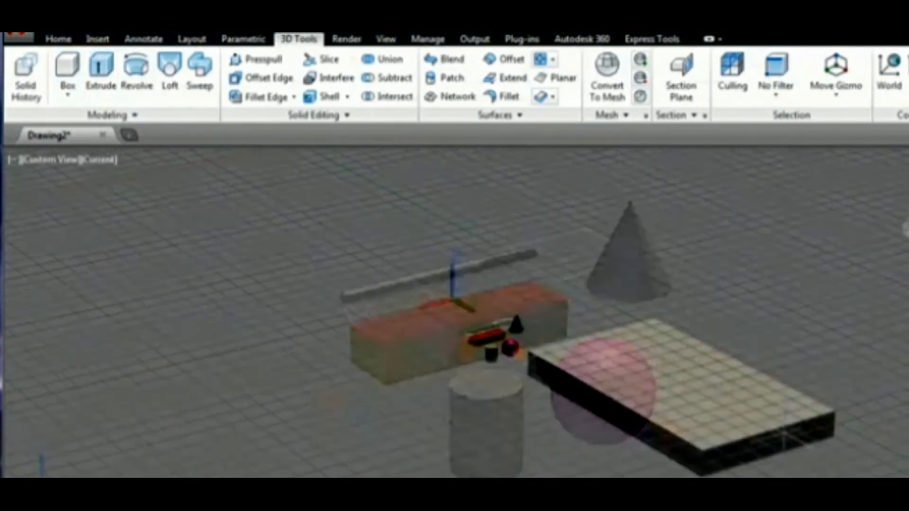
scroll(455, 308, "down", 5)
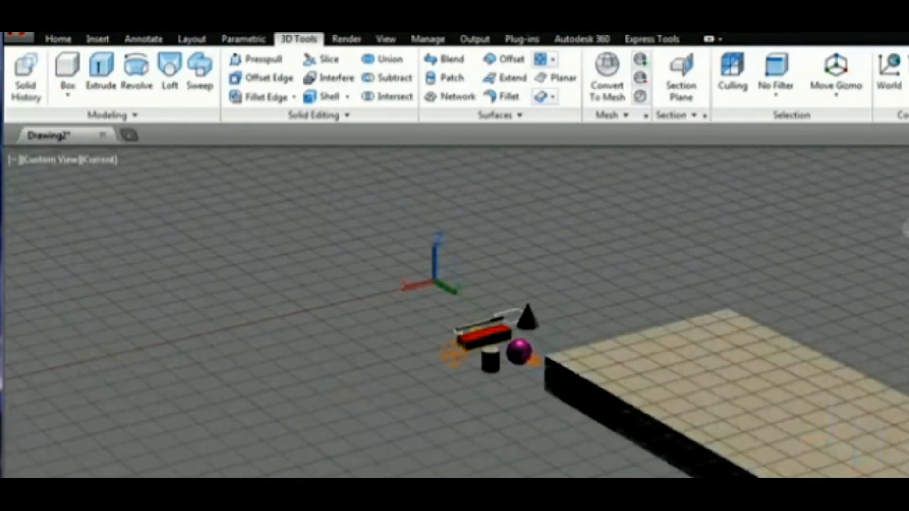
scroll(832, 365, "up", 10)
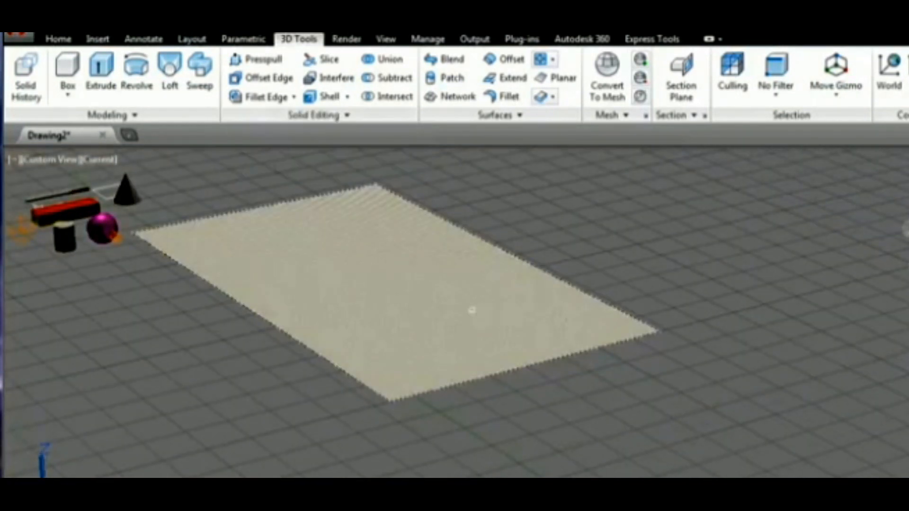
left_click(472, 416)
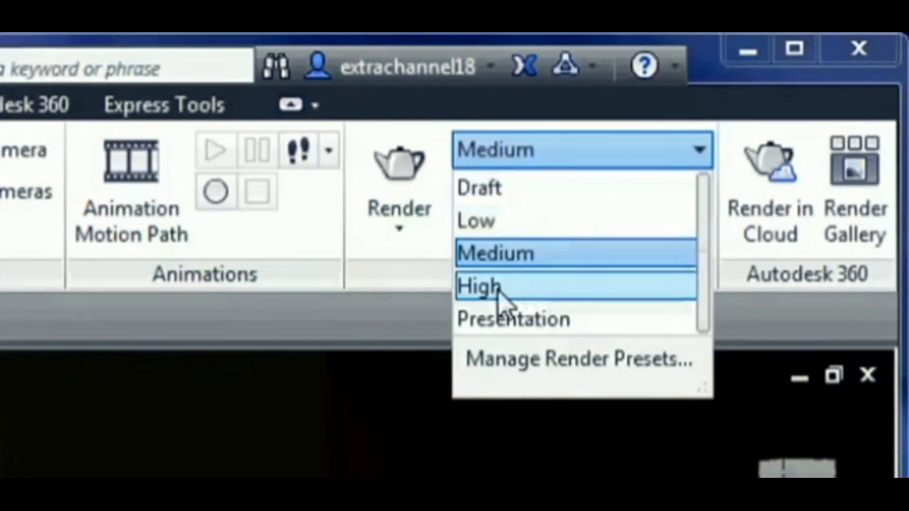
left_click(502, 299)
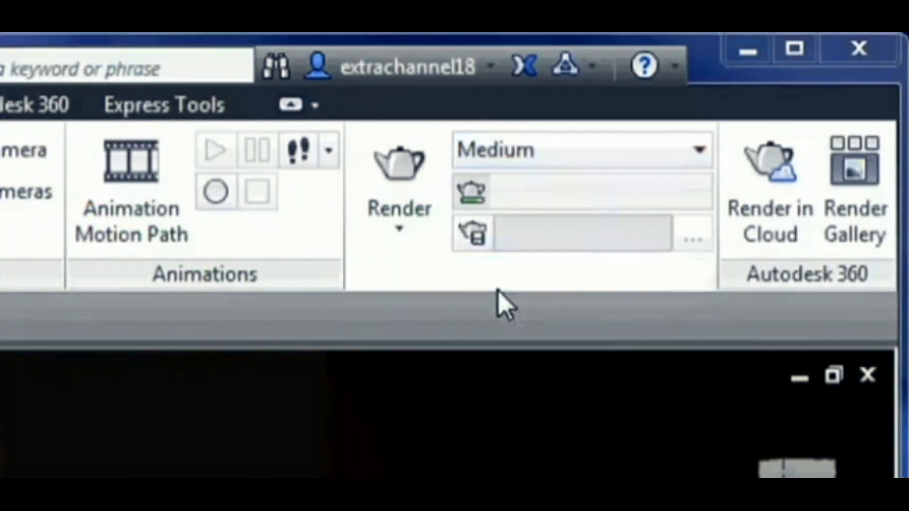
- Raise the render quality slider to maximum, check the image size options, and open the Environment settings
left_click(502, 278)
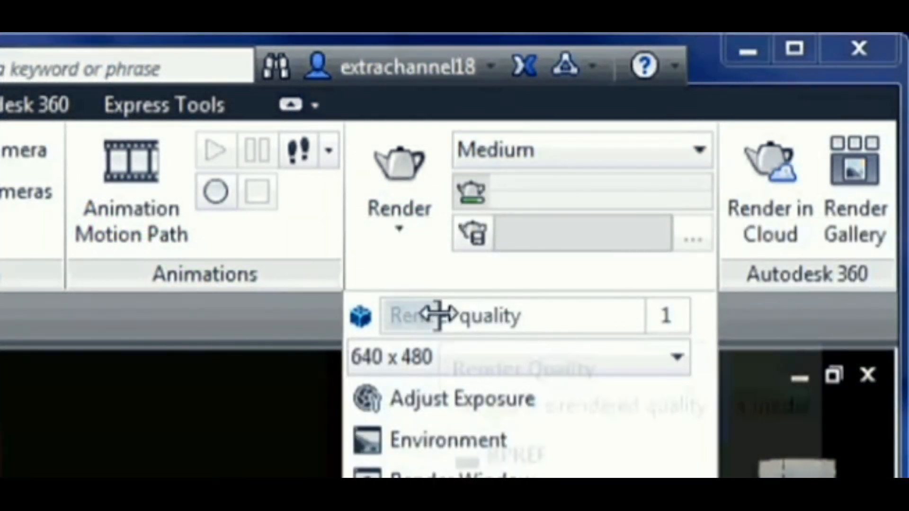
left_click_drag(419, 315, 640, 316)
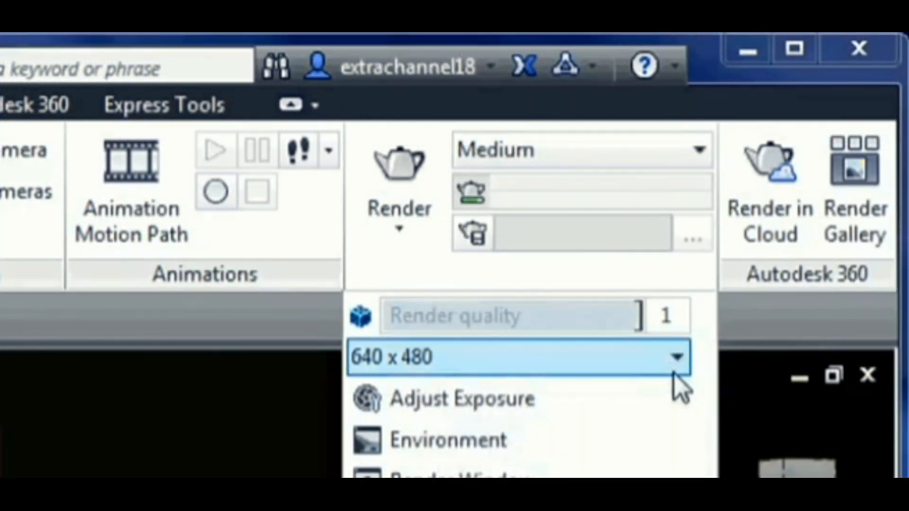
left_click(673, 370)
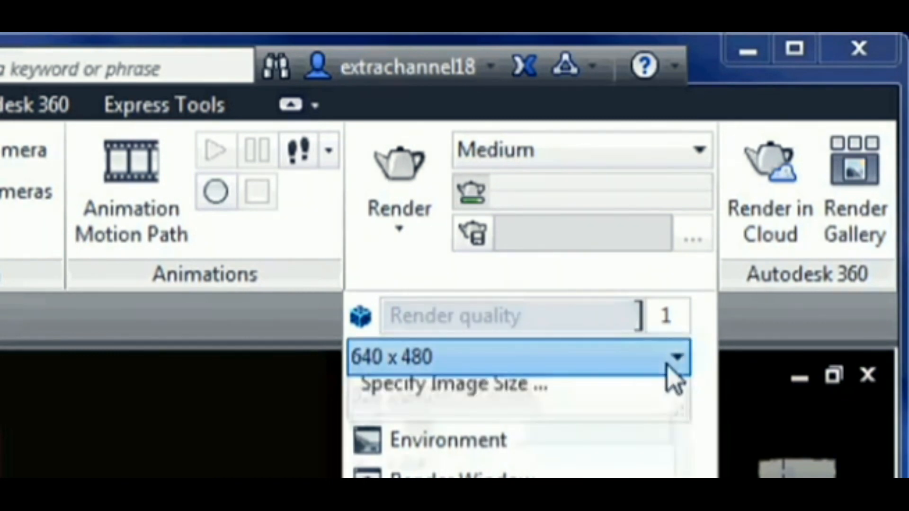
left_click(666, 362)
left_click(447, 440)
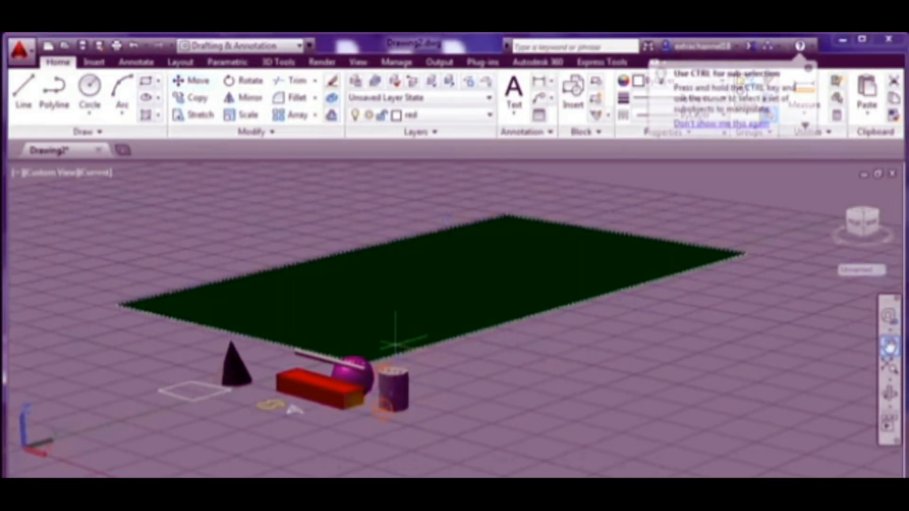
- Move the ground plane so the objects sit on top of it
left_click(395, 345)
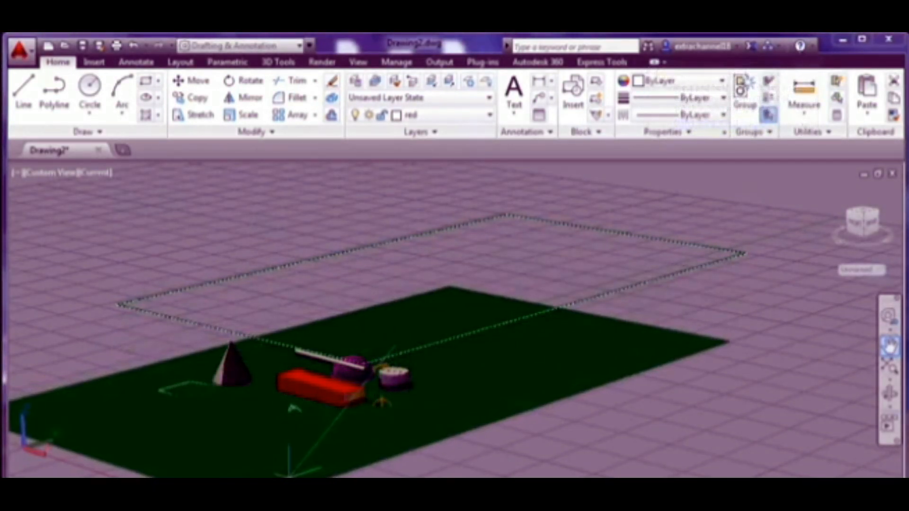
left_click(291, 471)
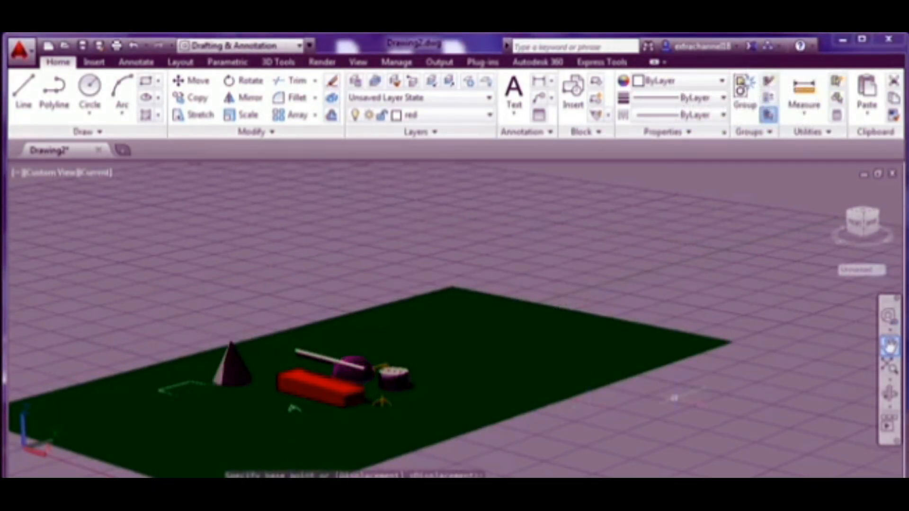